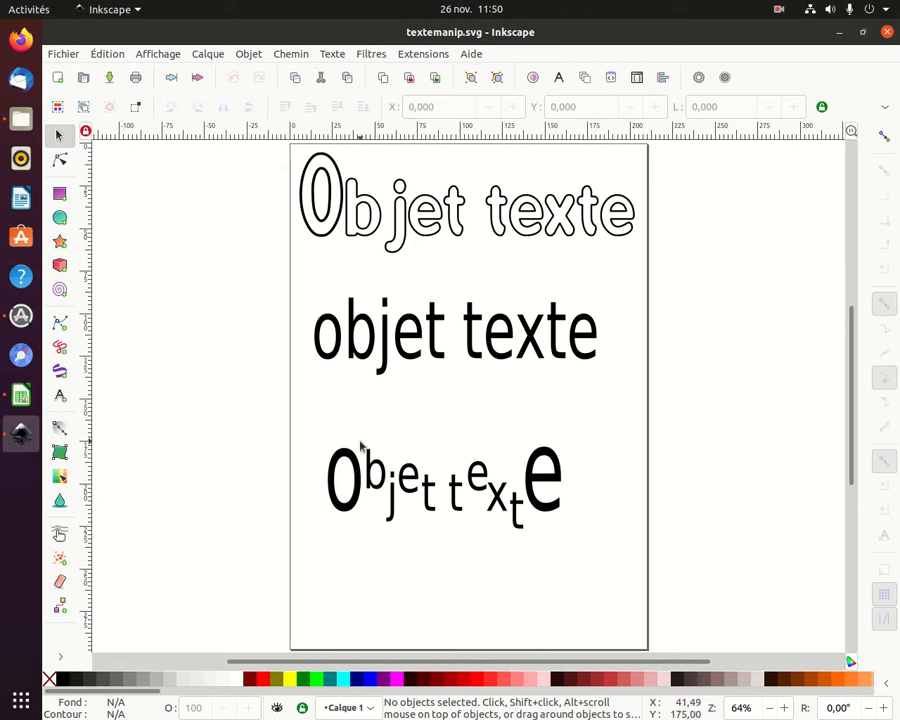
- Create a new blank document and draw a wide text frame near the top edge of the page
{"action": "left_click", "coordinate": [66, 55]}
{"action": "left_click", "coordinate": [90, 73]}
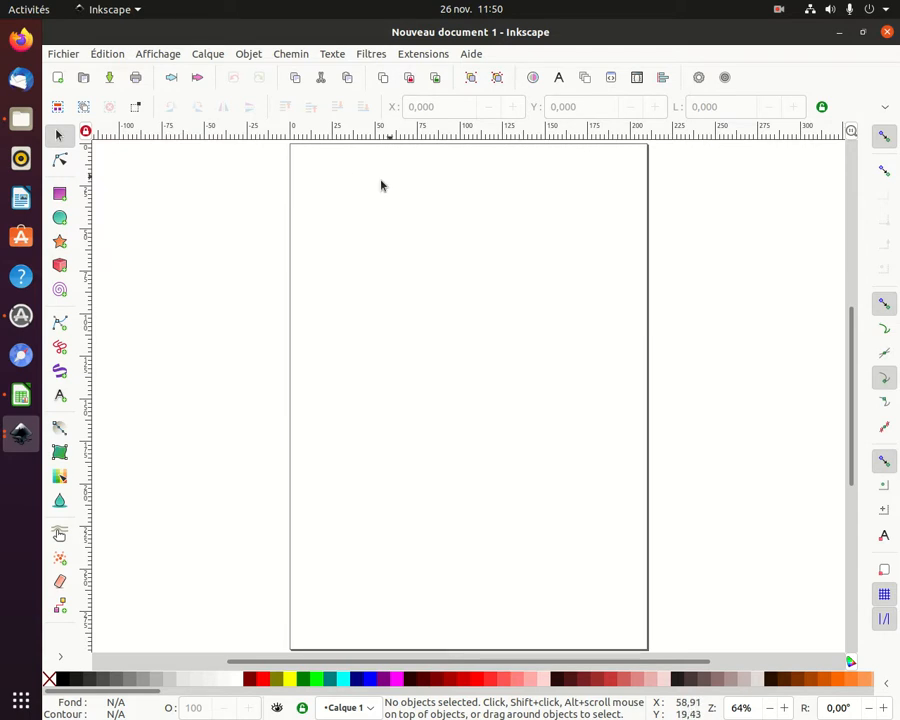
{"action": "left_click", "coordinate": [60, 396]}
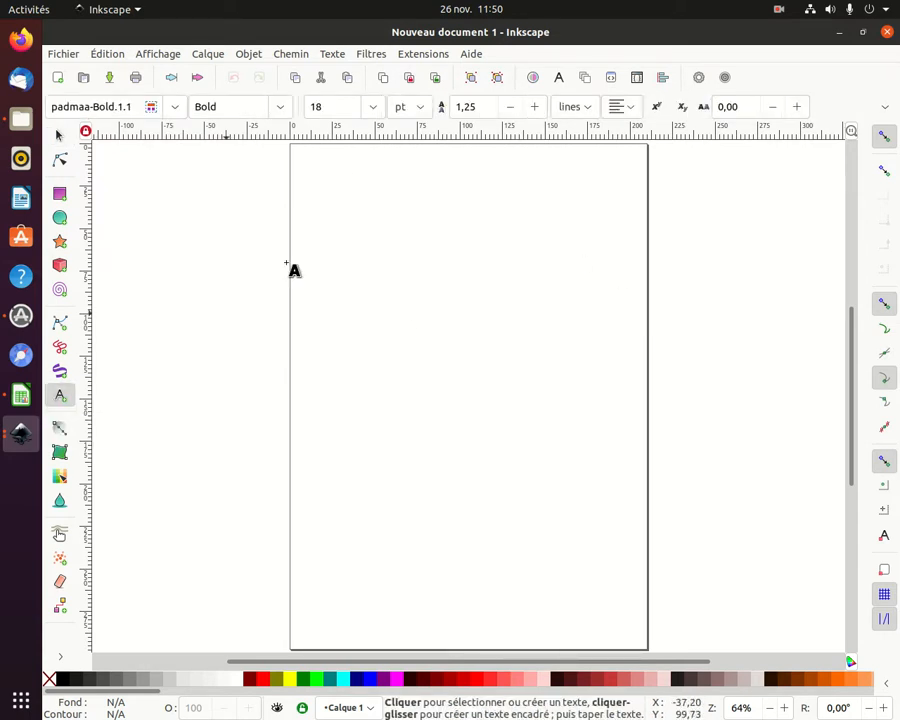
{"action": "left_click_drag", "start_coordinate": [320, 165], "coordinate": [498, 197]}
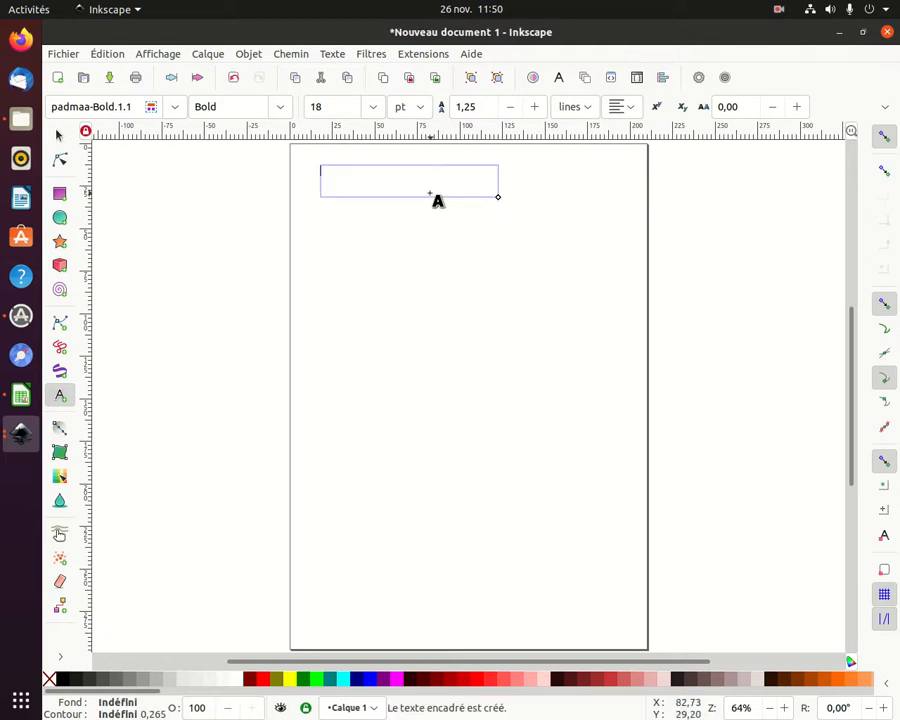
- Enter "texte modifiable" in the text frame, set its font to sans-serif, and finish editing the text
{"action": "type", "text": "ze te"}
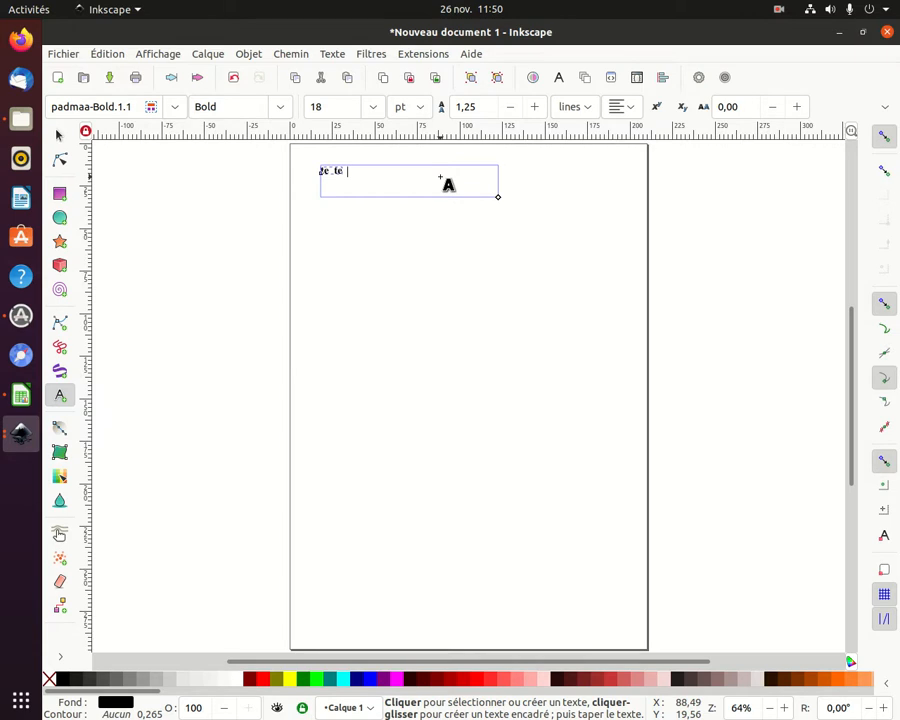
{"action": "key", "text": "BackSpace"}
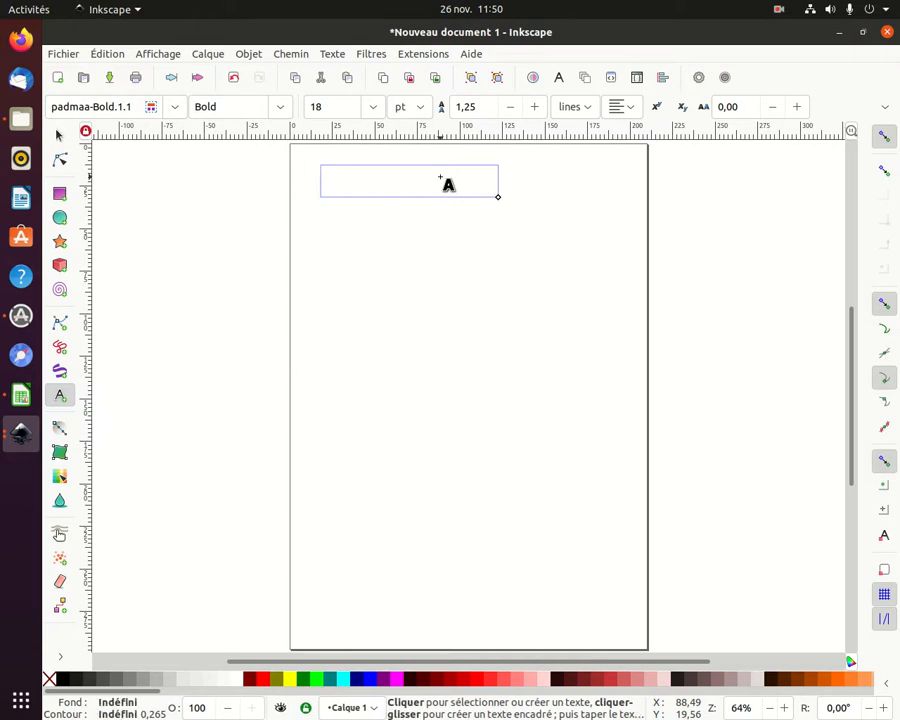
{"action": "type", "text": "ze te"}
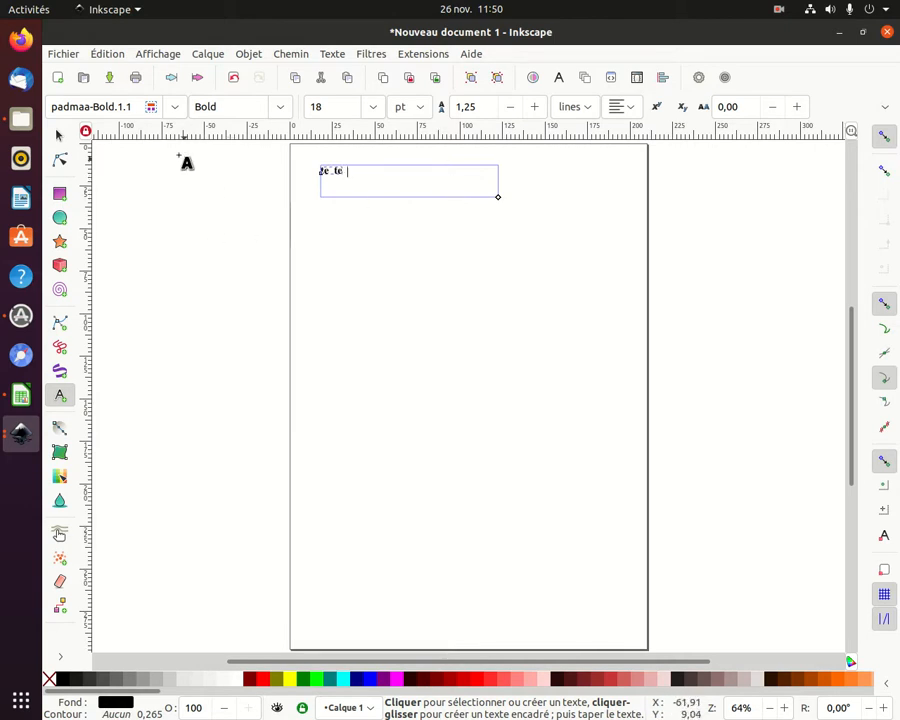
{"action": "left_click", "coordinate": [177, 107]}
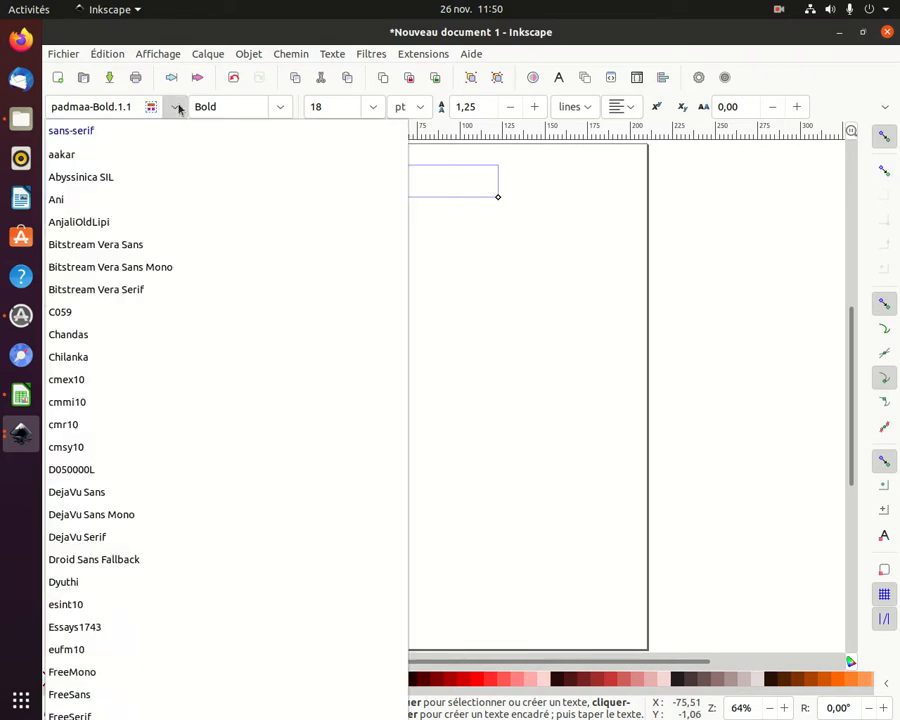
{"action": "left_click", "coordinate": [112, 132]}
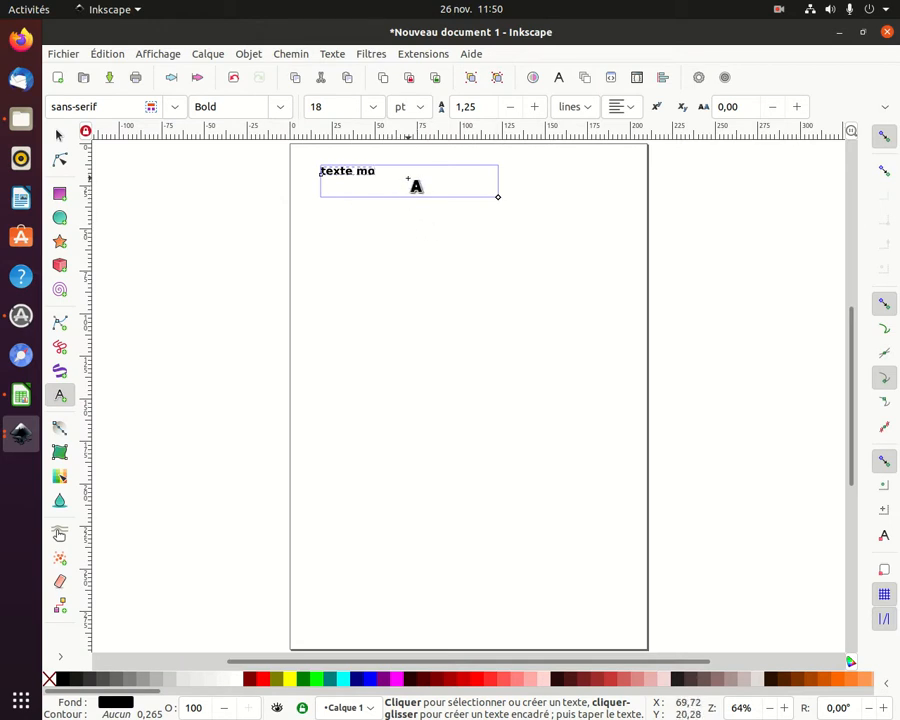
{"action": "type", "text": "able"}
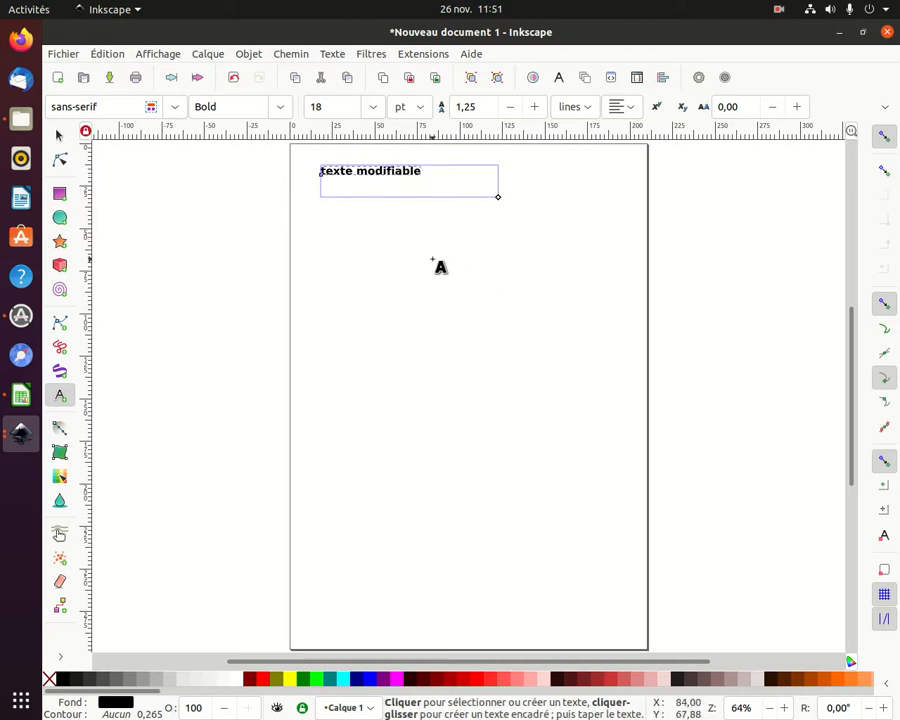
{"action": "left_click", "coordinate": [368, 254]}
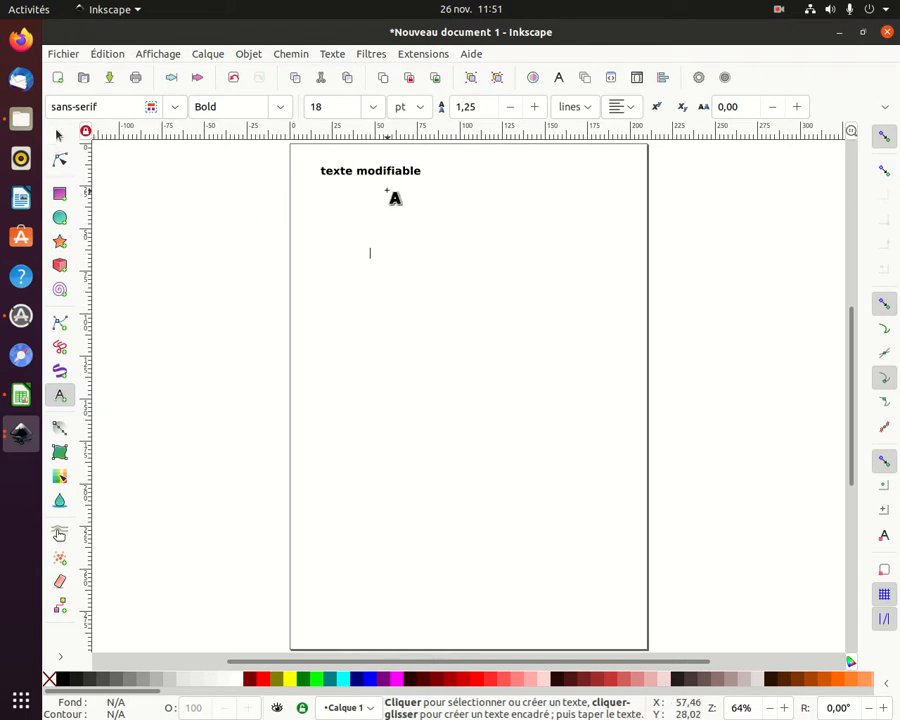
{"action": "left_click", "coordinate": [58, 138]}
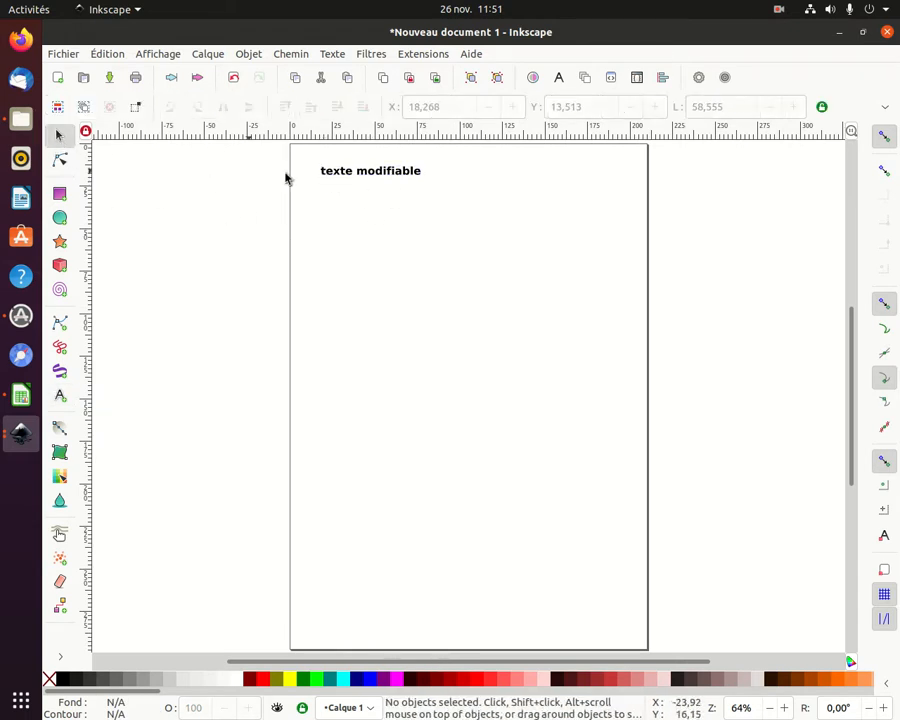
- Stretch the text horizontally to about 163 mm wide, keeping its starting edge in place, and make it several times taller
{"action": "left_click", "coordinate": [345, 173]}
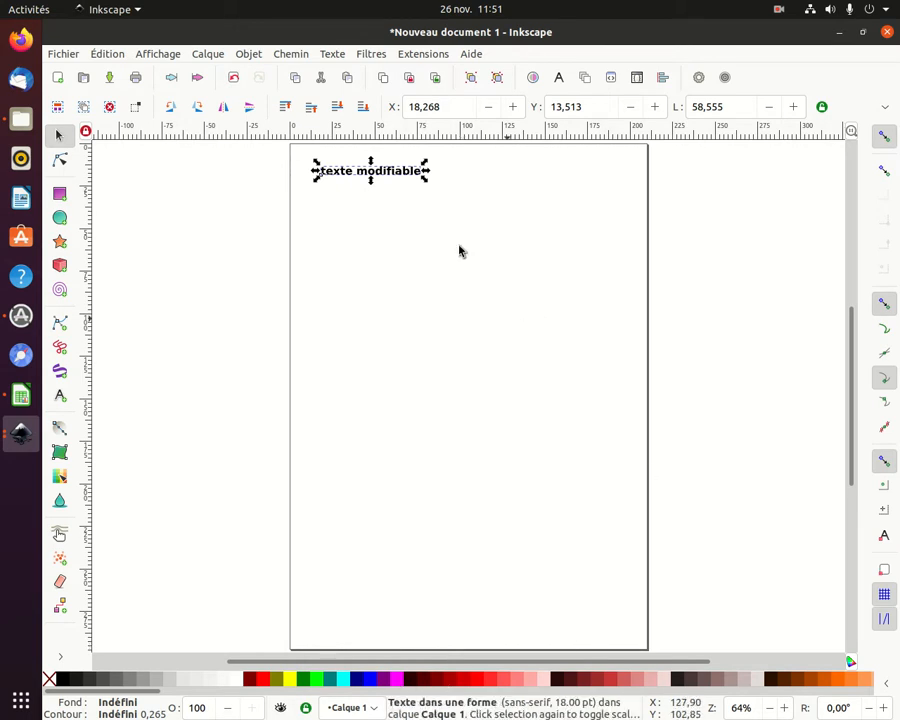
{"action": "left_click_drag", "start_coordinate": [425, 173], "coordinate": [604, 172]}
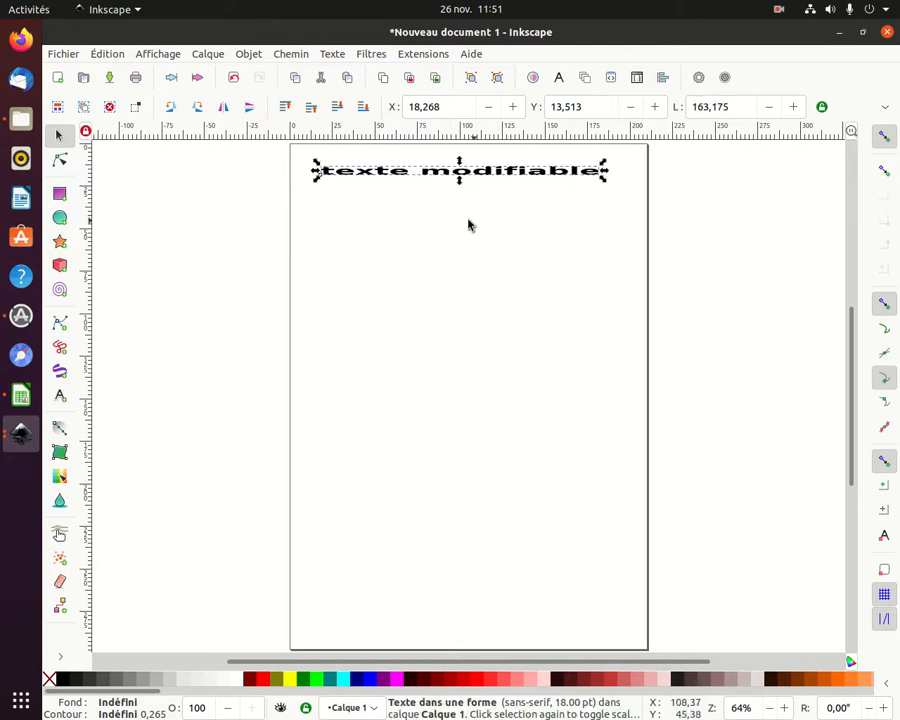
{"action": "left_click_drag", "start_coordinate": [459, 182], "coordinate": [458, 235]}
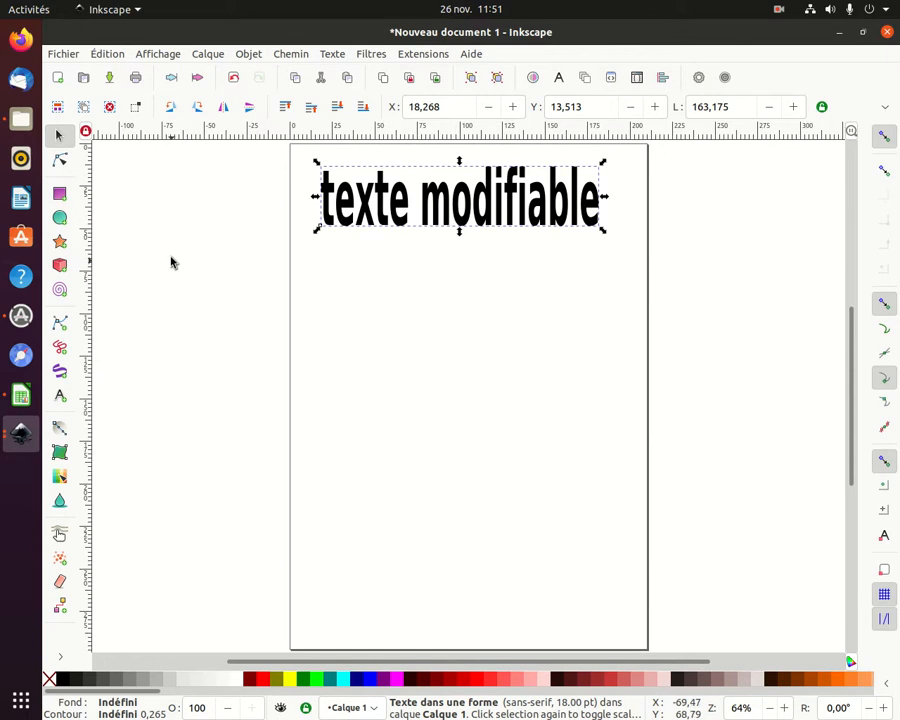
{"action": "left_click", "coordinate": [292, 55]}
{"action": "mouse_move", "coordinate": [328, 54]}
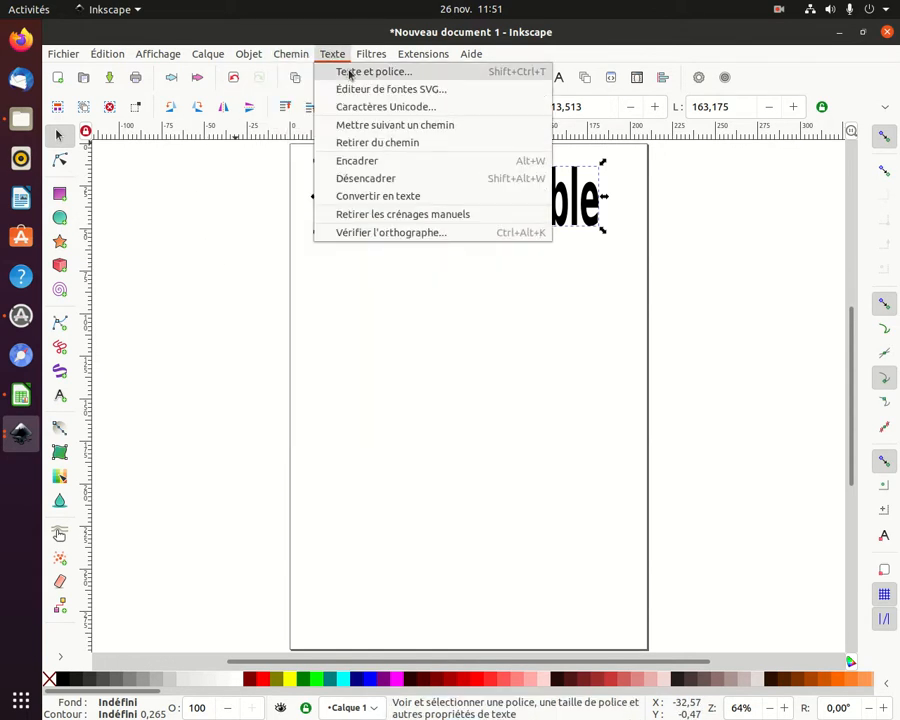
{"action": "left_click", "coordinate": [349, 74]}
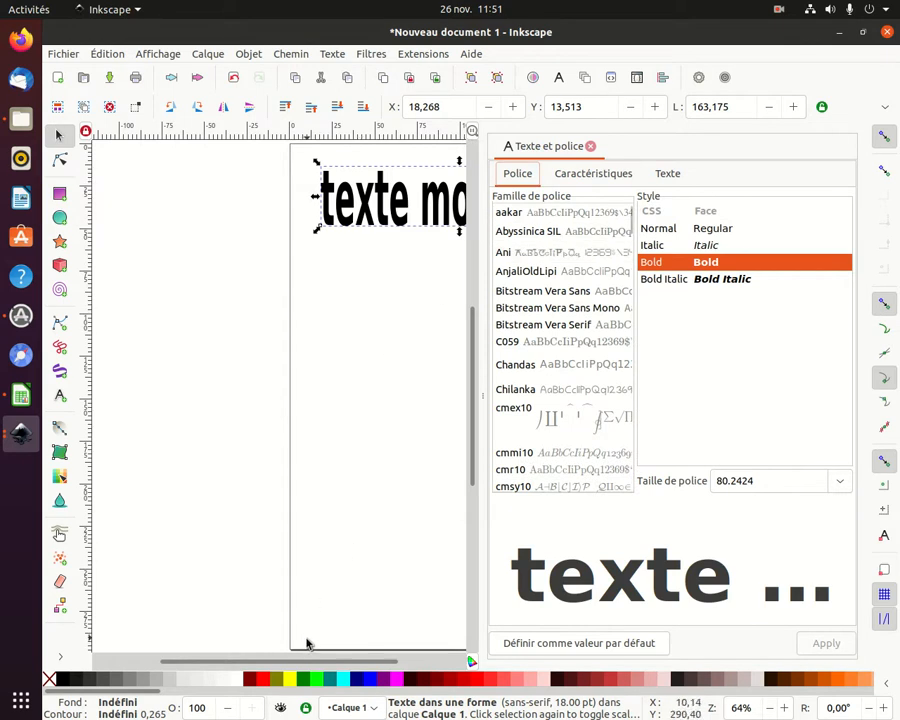
{"action": "left_click_drag", "start_coordinate": [328, 663], "coordinate": [390, 678]}
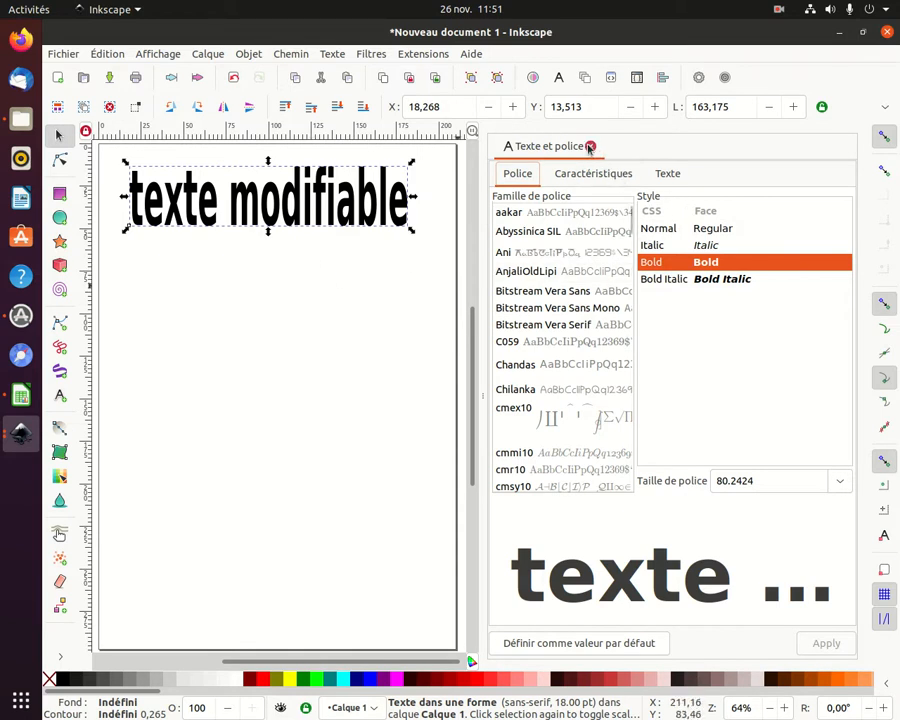
{"action": "left_click", "coordinate": [591, 146]}
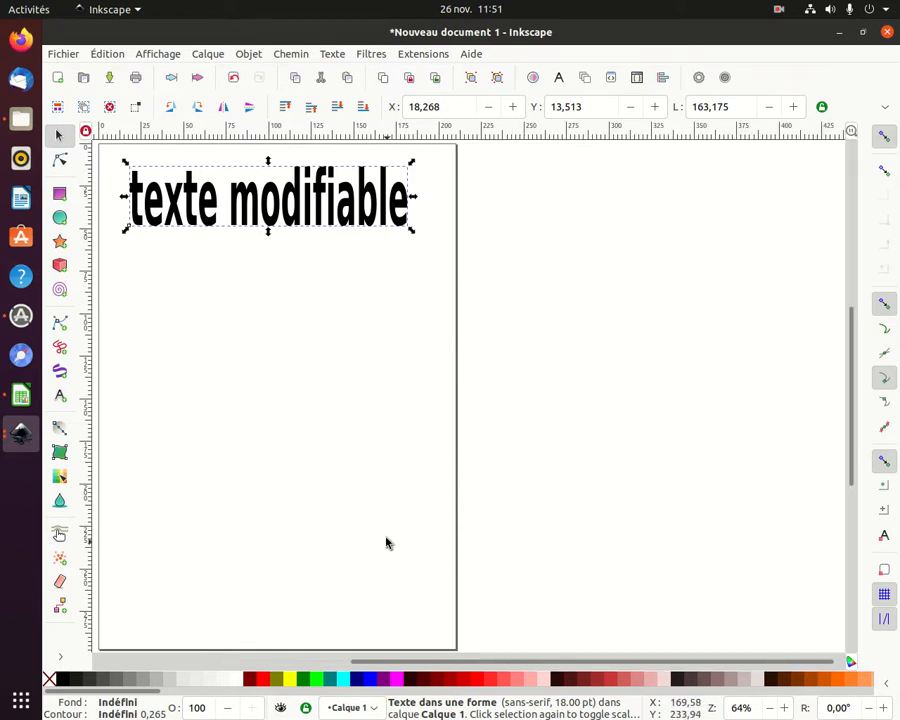
{"action": "left_click_drag", "start_coordinate": [420, 665], "coordinate": [315, 635]}
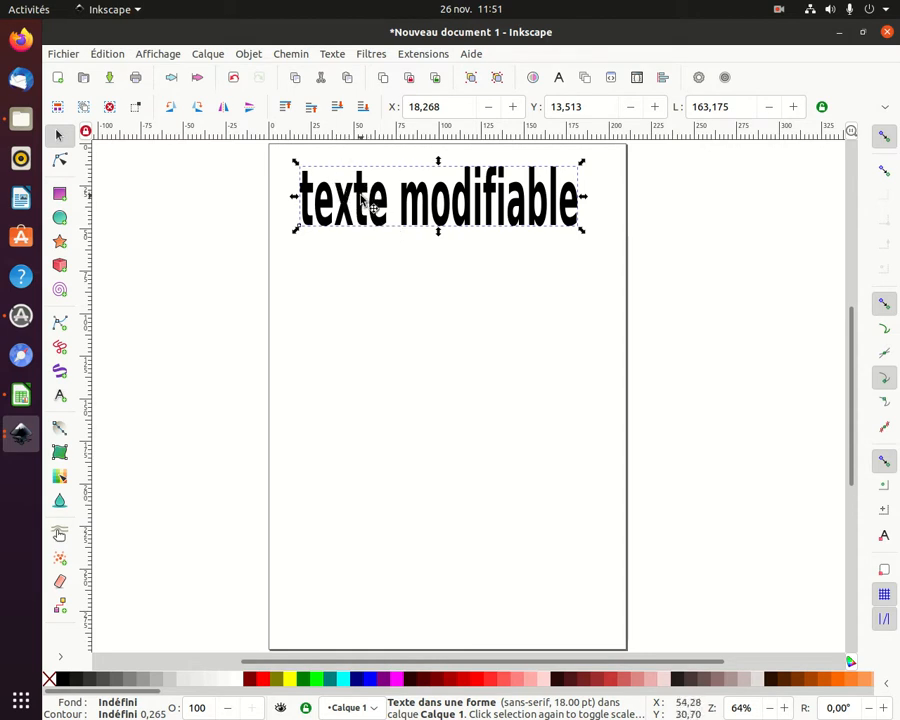
- Give the text a flat black stroke and remove its fill so only the letter outlines are drawn
{"action": "left_click", "coordinate": [291, 54]}
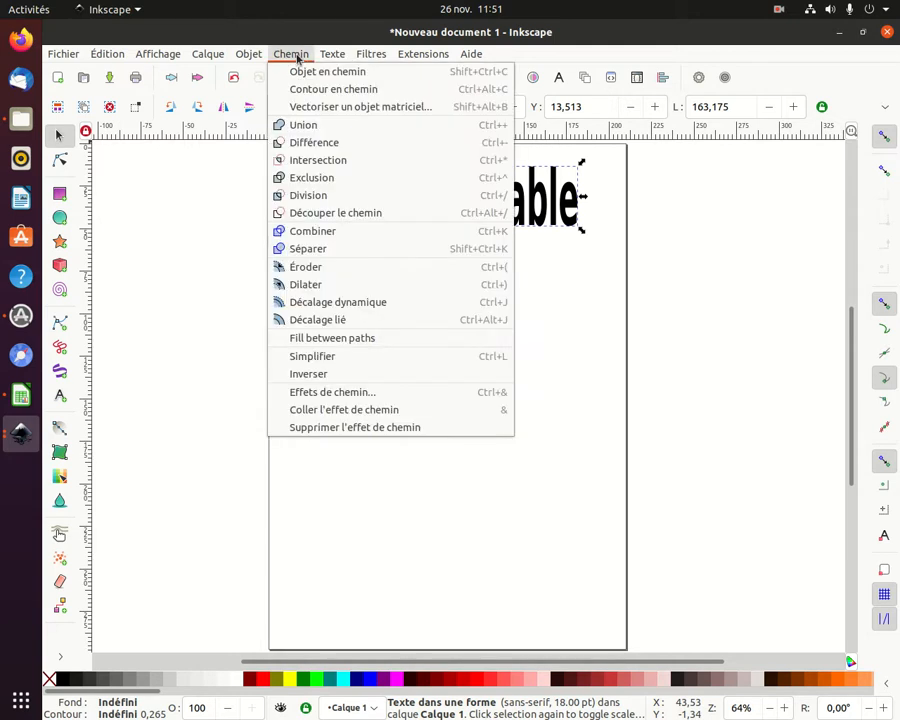
{"action": "mouse_move", "coordinate": [259, 57]}
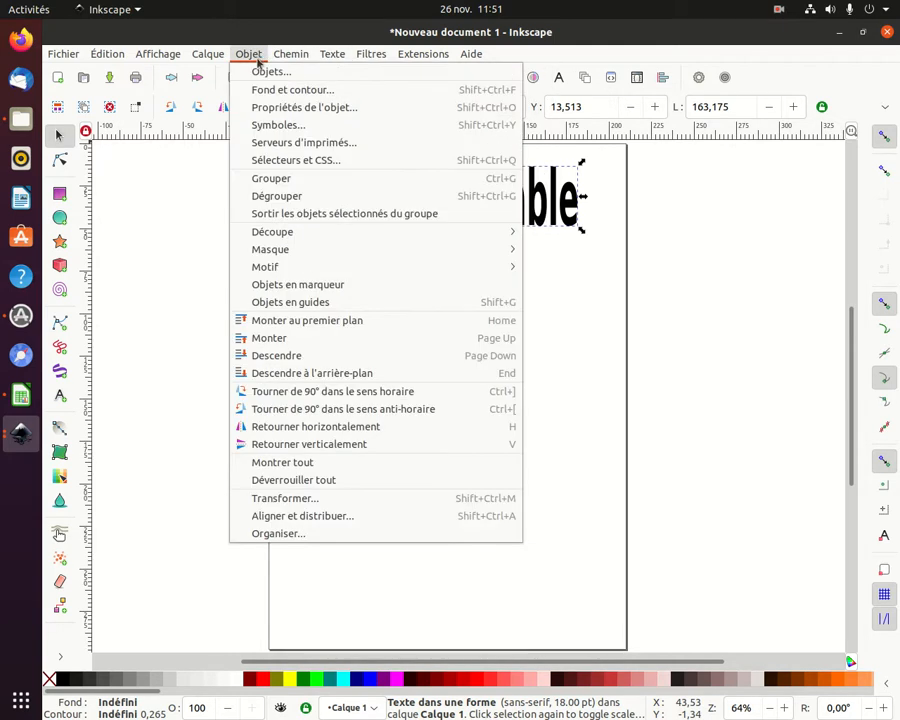
{"action": "left_click", "coordinate": [286, 91]}
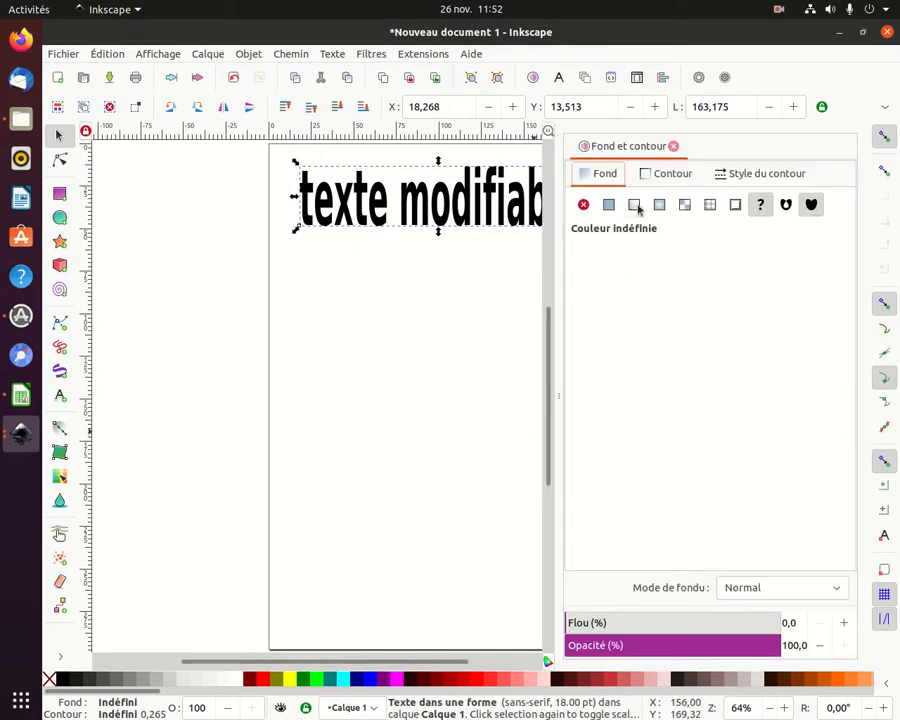
{"action": "left_click", "coordinate": [662, 176]}
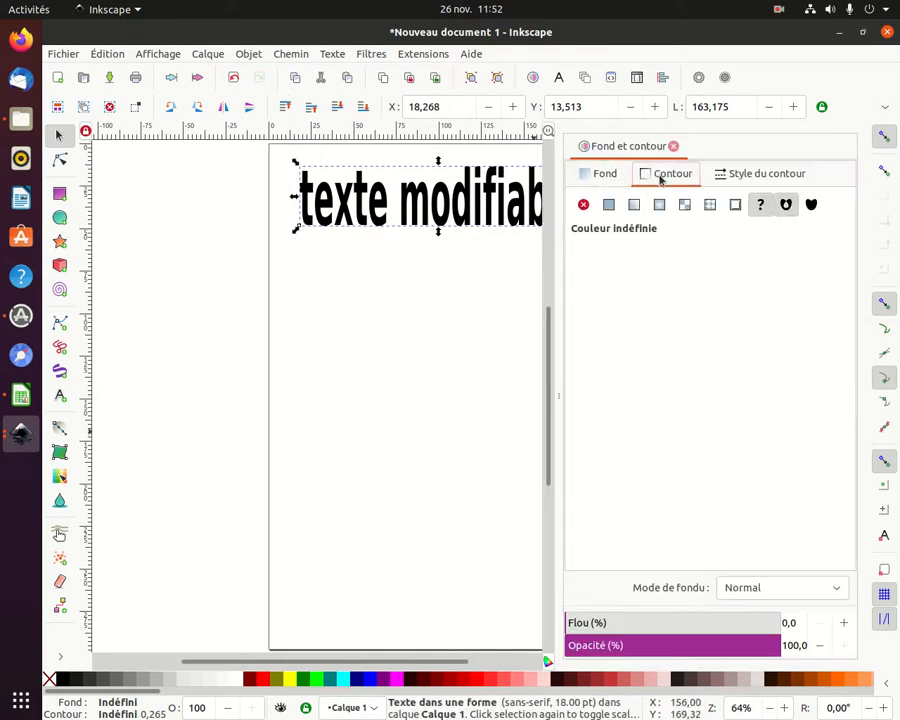
{"action": "left_click", "coordinate": [608, 205]}
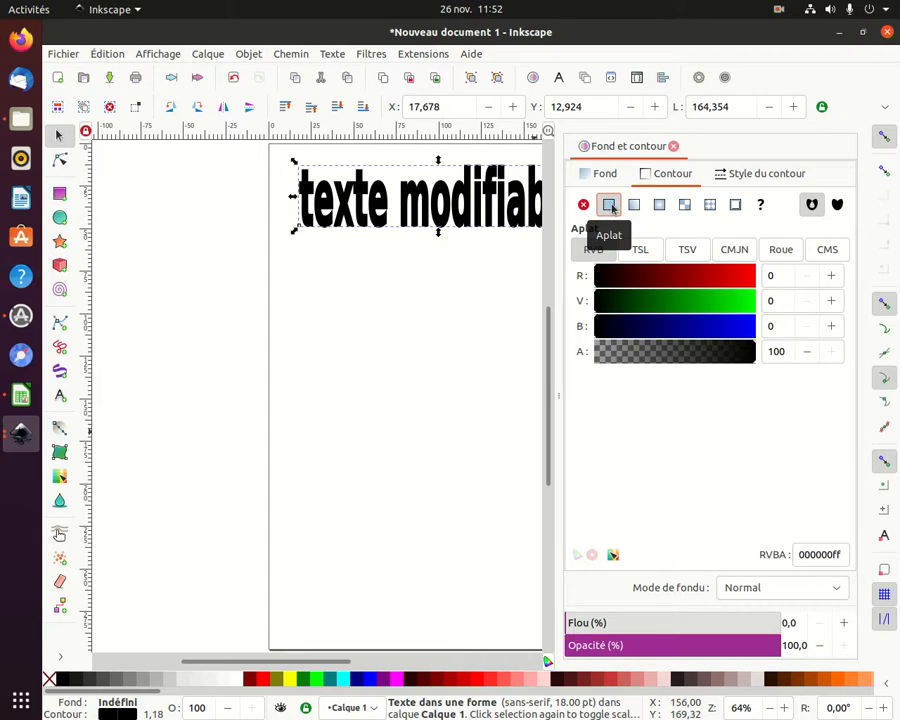
{"action": "left_click", "coordinate": [601, 176]}
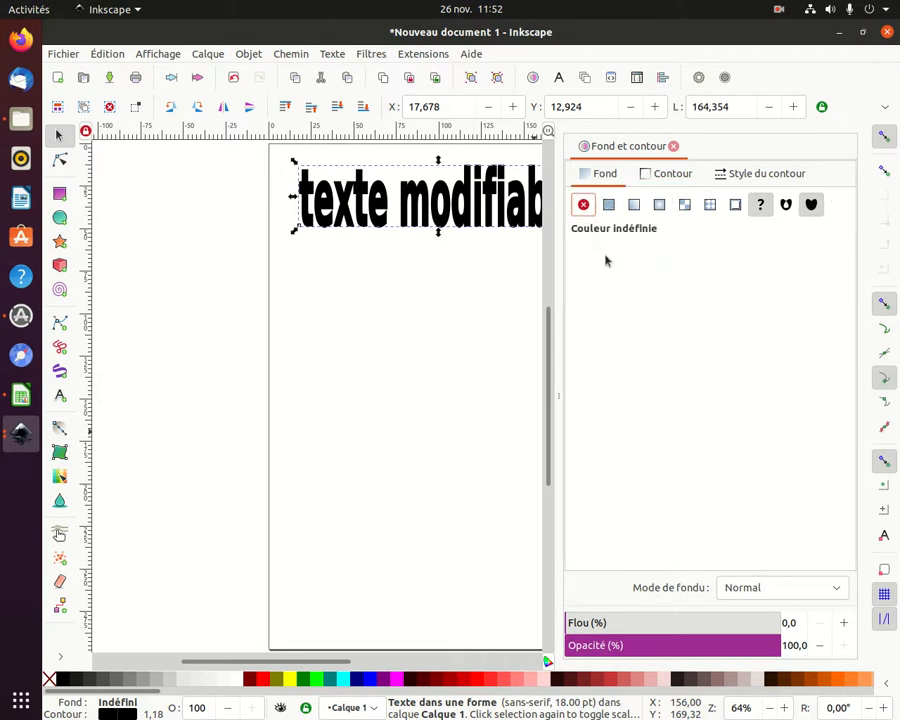
{"action": "left_click", "coordinate": [583, 207]}
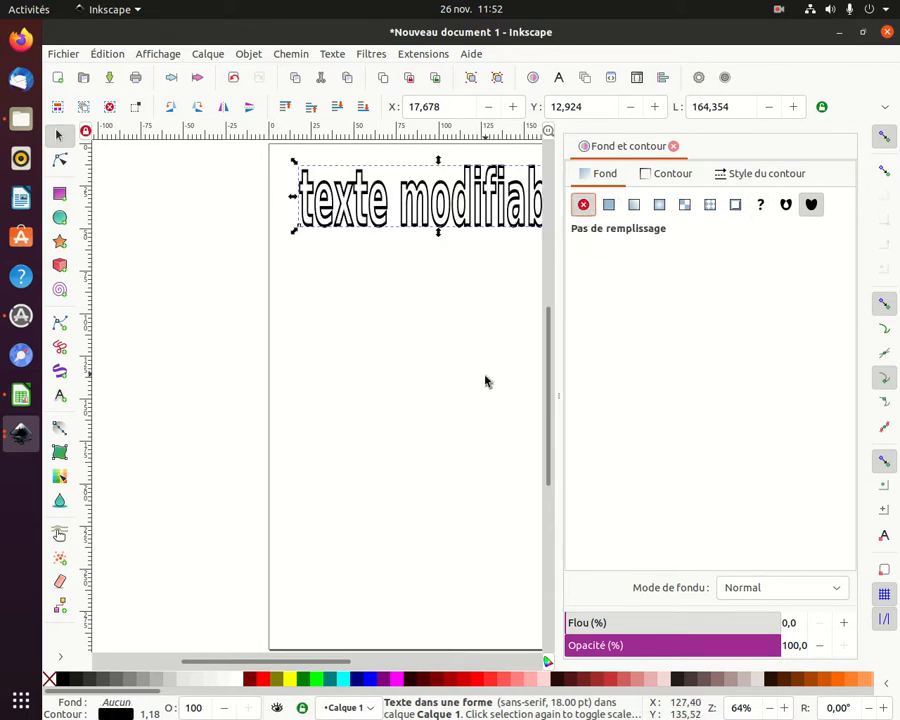
- Widen the text to about 174 mm towards the page's left edge and set its stroke width to 1.3 mm
{"action": "left_click_drag", "start_coordinate": [346, 662], "coordinate": [401, 665]}
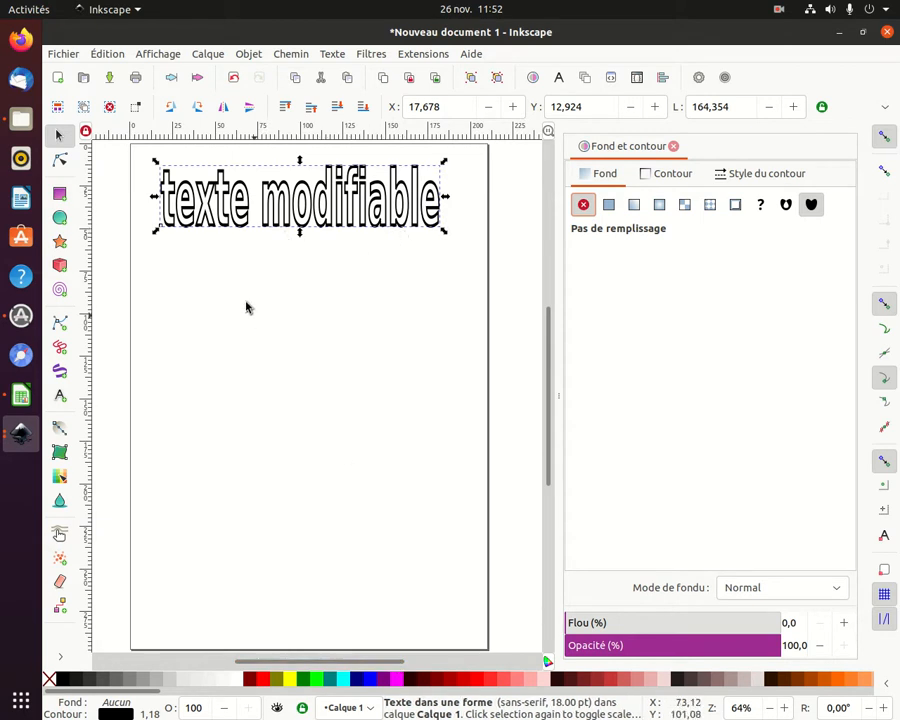
{"action": "left_click_drag", "start_coordinate": [155, 199], "coordinate": [137, 199]}
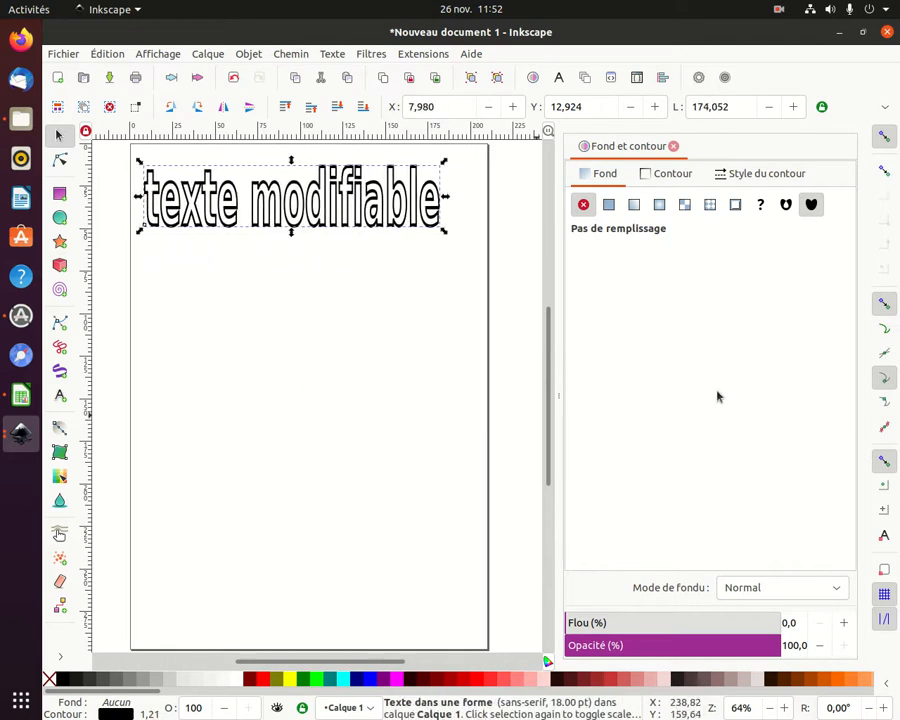
{"action": "left_click", "coordinate": [800, 180]}
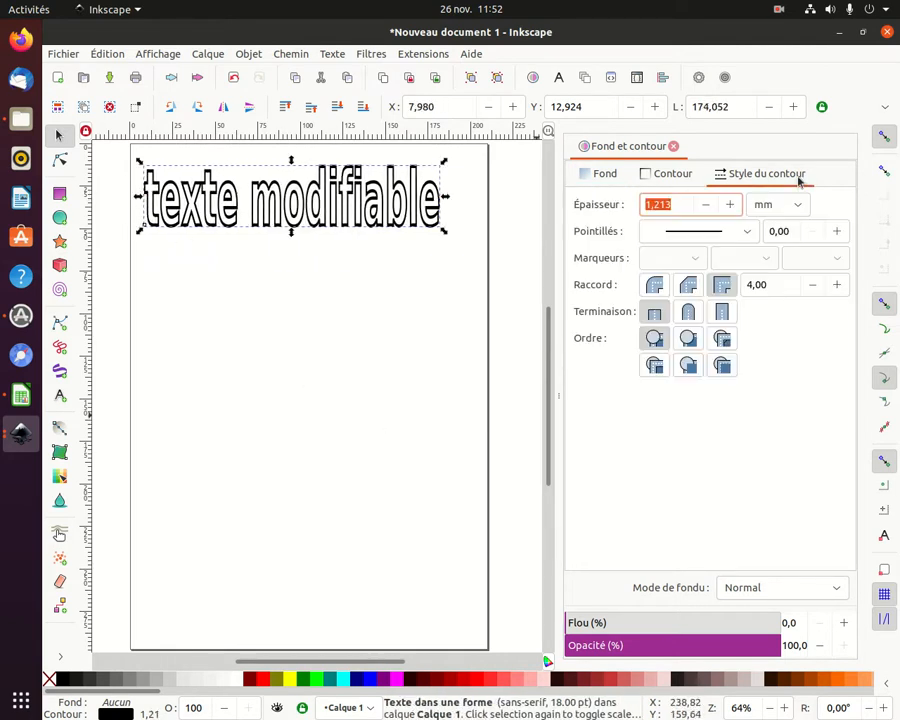
{"action": "left_click", "coordinate": [707, 207]}
{"action": "left_click", "coordinate": [707, 207]}
{"action": "left_click", "coordinate": [707, 207]}
{"action": "left_click", "coordinate": [707, 207]}
{"action": "left_click", "coordinate": [707, 207]}
{"action": "left_click", "coordinate": [707, 207]}
{"action": "left_click", "coordinate": [707, 207]}
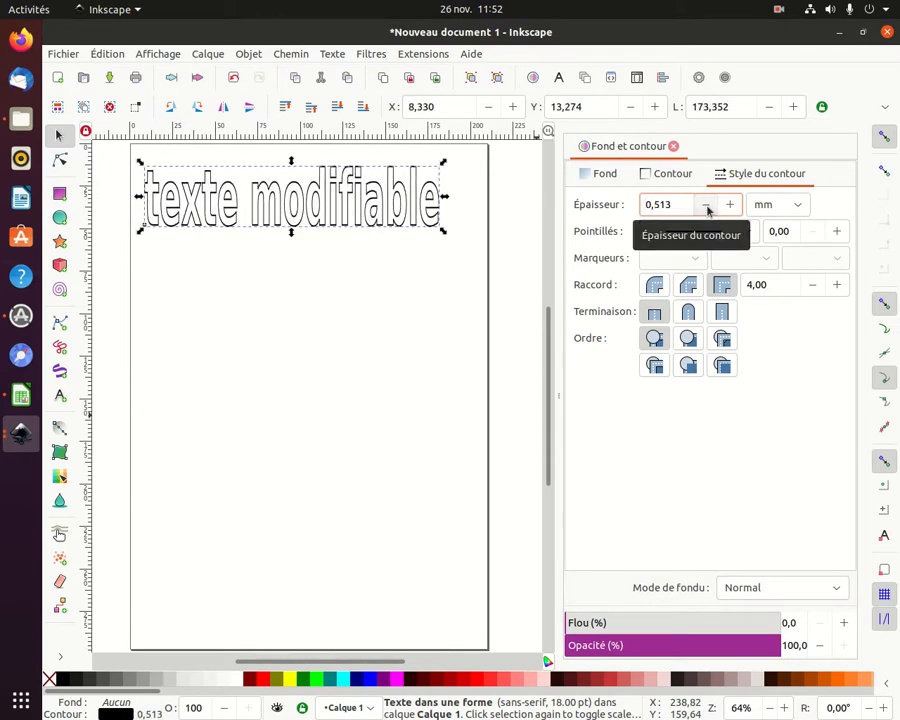
{"action": "mouse_move", "coordinate": [731, 205]}
{"action": "left_mouse_down"}
{"action": "mouse_move", "coordinate": [707, 207]}
{"action": "mouse_move", "coordinate": [727, 207]}
{"action": "left_mouse_up"}
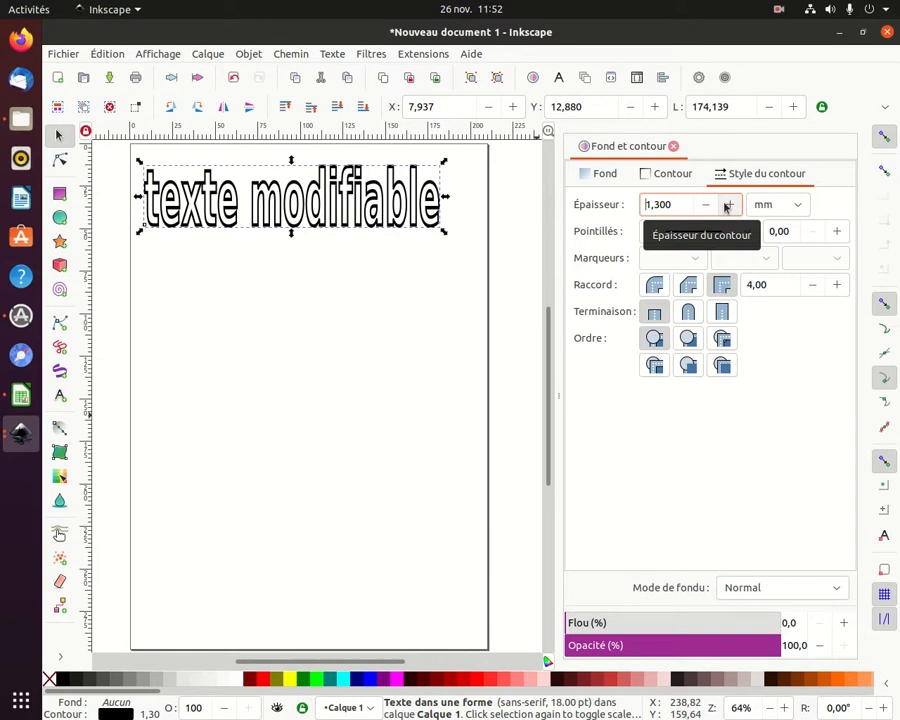
{"action": "left_click", "coordinate": [388, 460]}
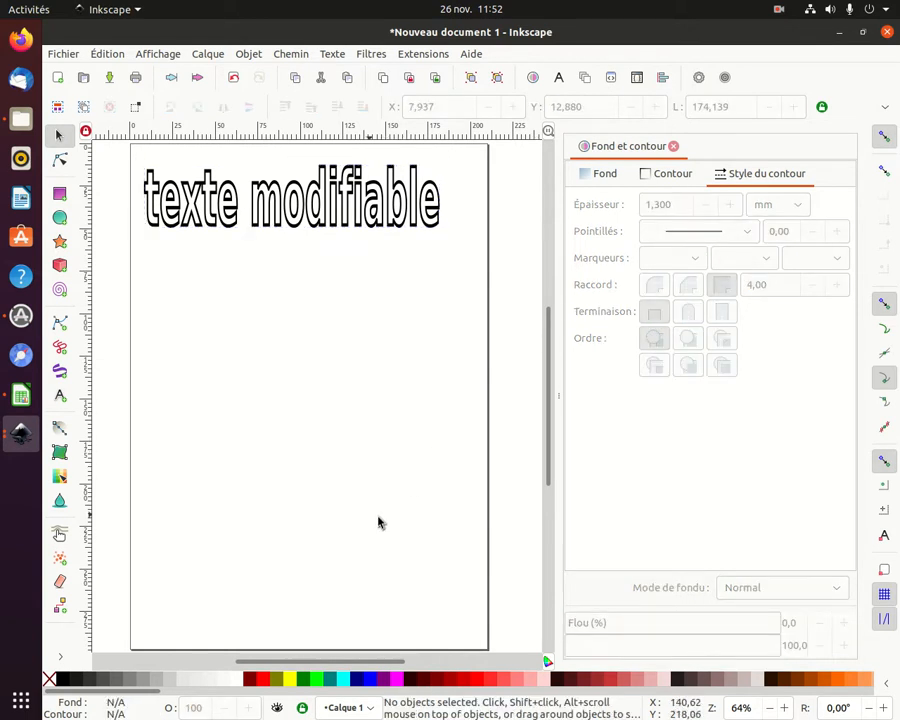
- Move the outlined text slightly down and right, to about X 15.2 mm and Y 24.9 mm
{"action": "left_click_drag", "start_coordinate": [548, 375], "coordinate": [548, 360]}
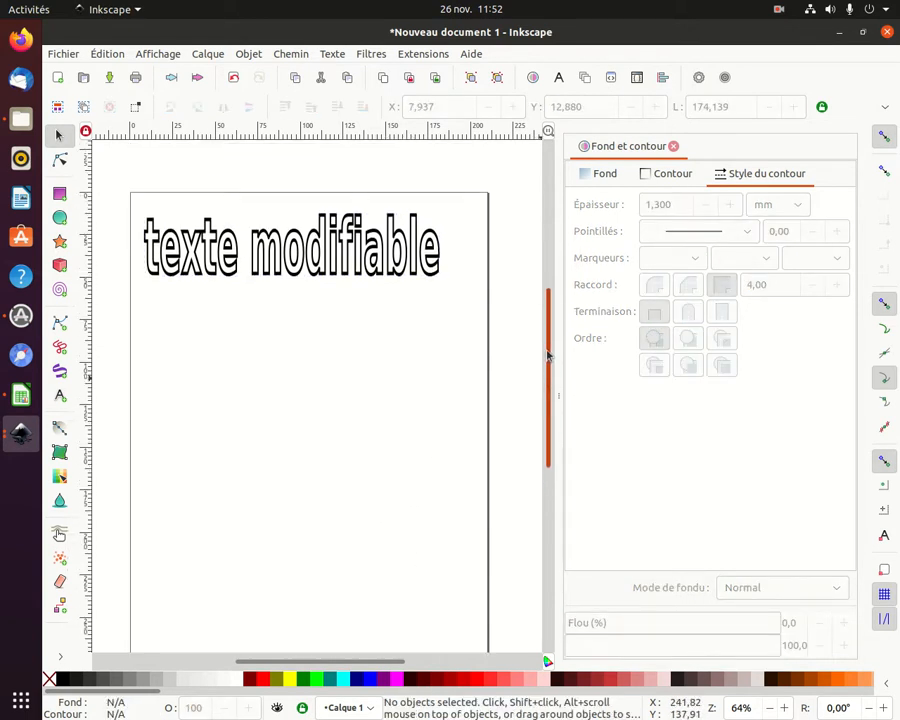
{"action": "left_click", "coordinate": [355, 284]}
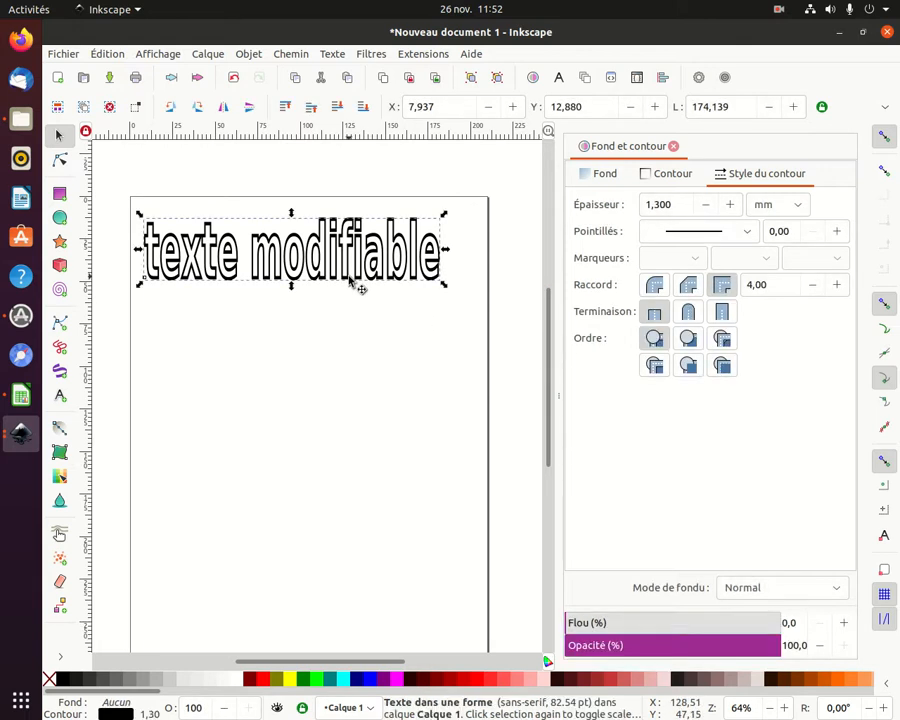
{"action": "mouse_move", "coordinate": [311, 270]}
{"action": "left_mouse_down"}
{"action": "mouse_move", "coordinate": [331, 287]}
{"action": "mouse_move", "coordinate": [305, 310]}
{"action": "mouse_move", "coordinate": [324, 286]}
{"action": "left_mouse_up"}
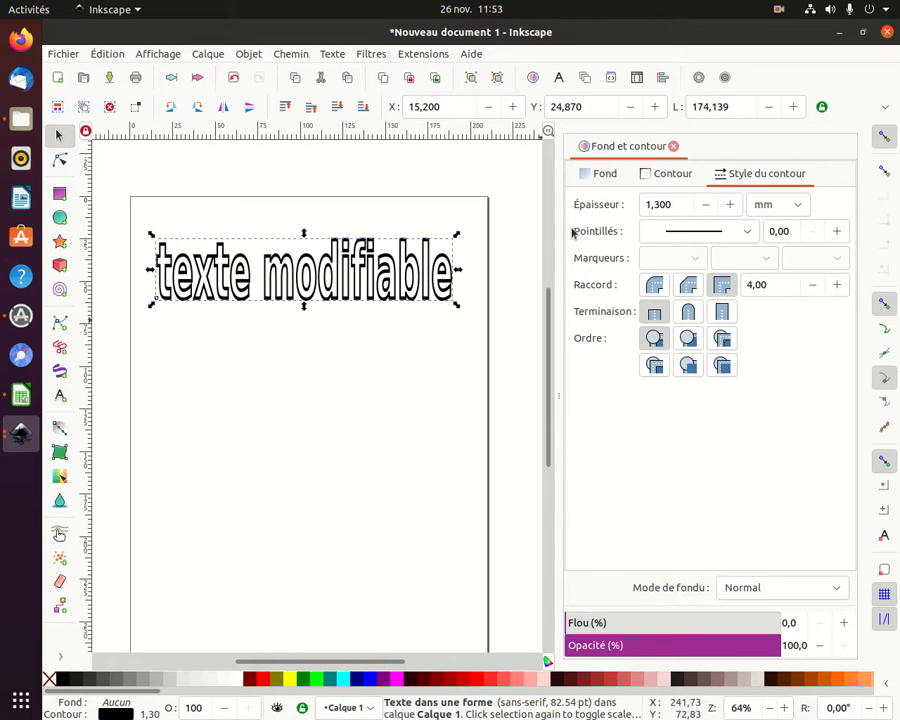
- Close the fill and stroke settings, convert the outlined text object to paths and deselect it
{"action": "left_click", "coordinate": [674, 147]}
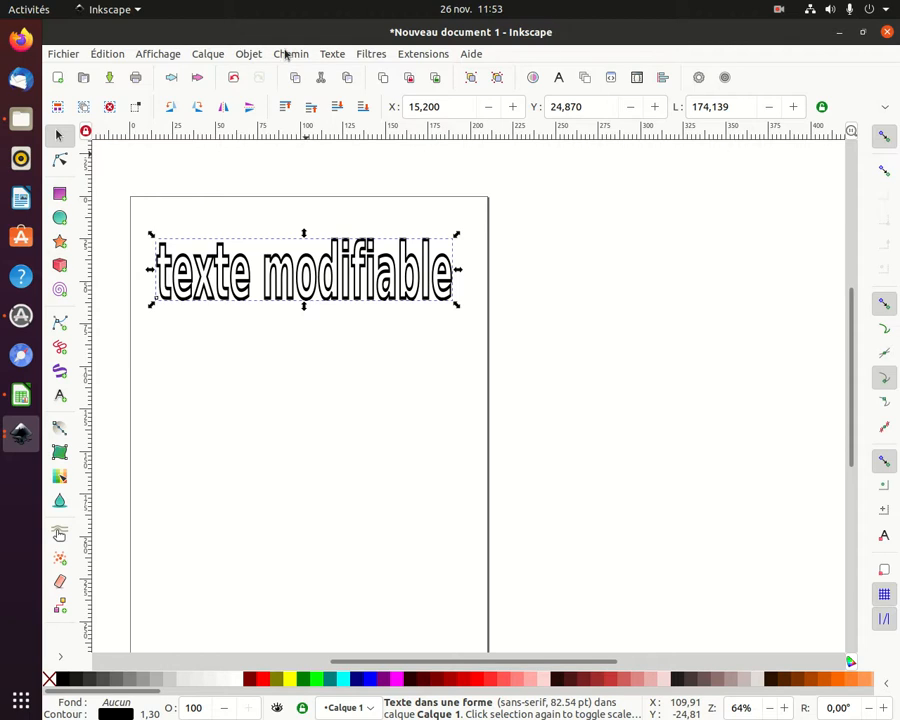
{"action": "left_click", "coordinate": [247, 56]}
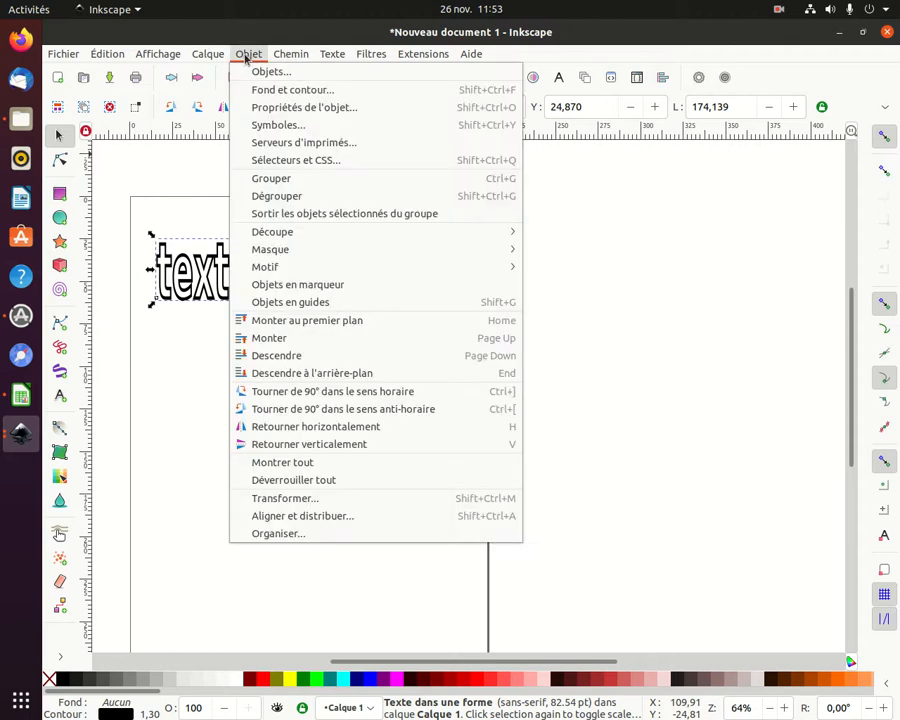
{"action": "mouse_move", "coordinate": [197, 59]}
{"action": "mouse_move", "coordinate": [333, 53]}
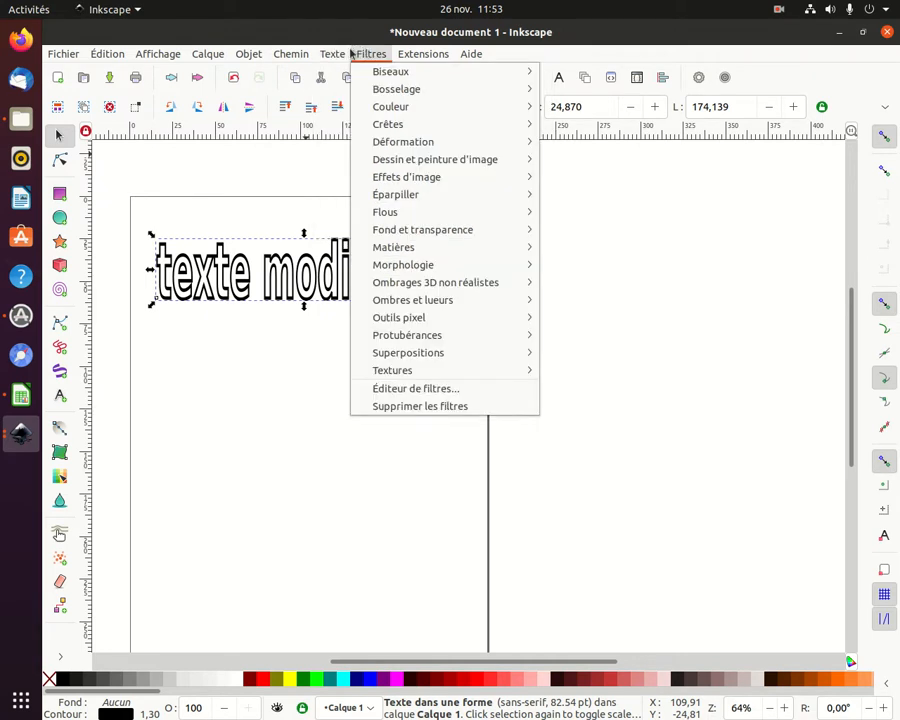
{"action": "mouse_move", "coordinate": [291, 55]}
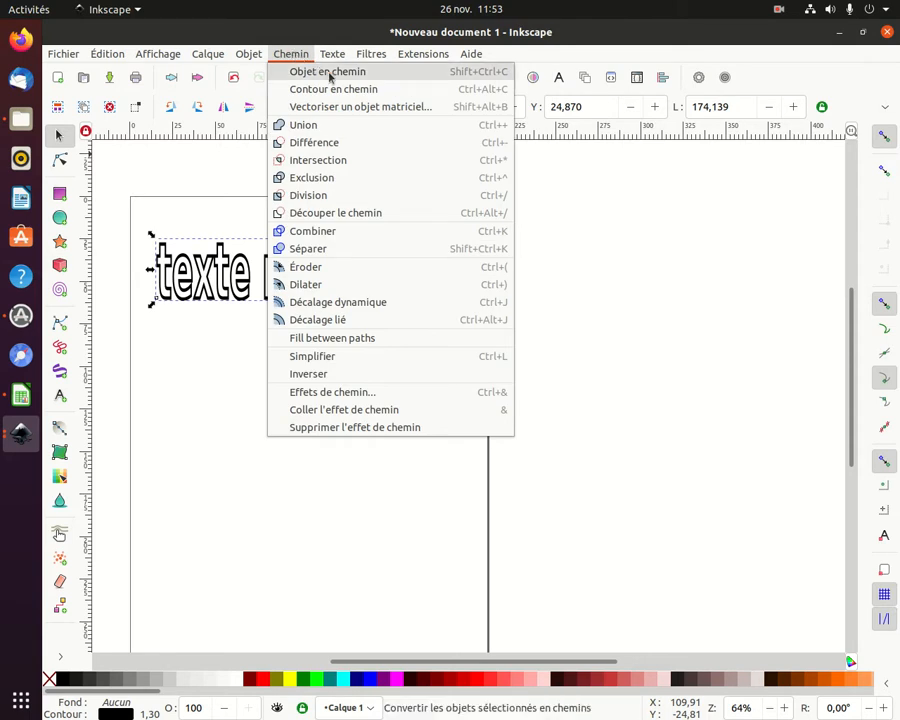
{"action": "left_click", "coordinate": [328, 72]}
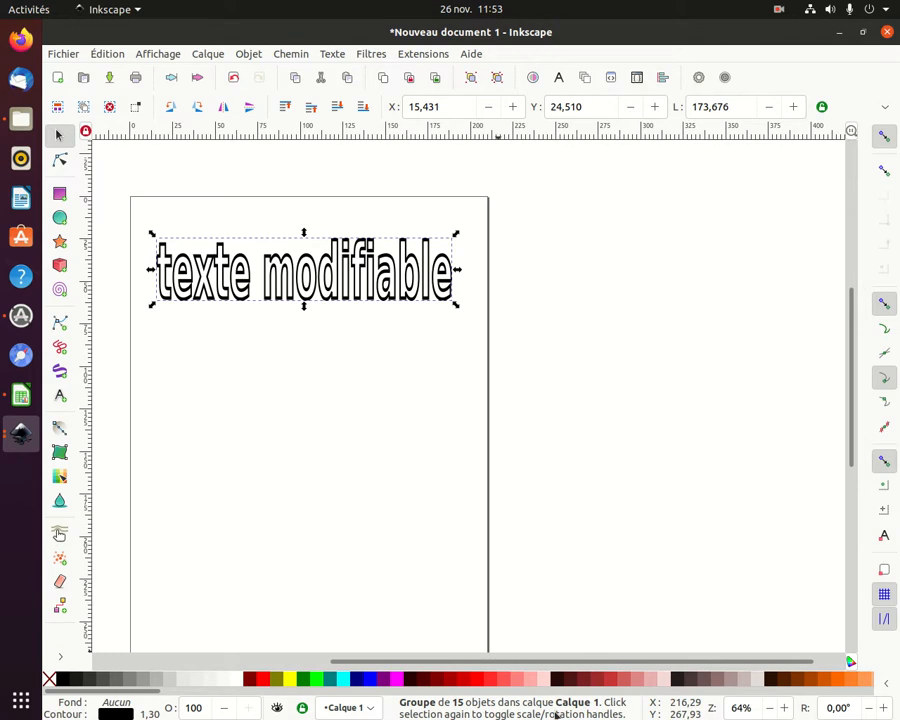
{"action": "left_click", "coordinate": [138, 172]}
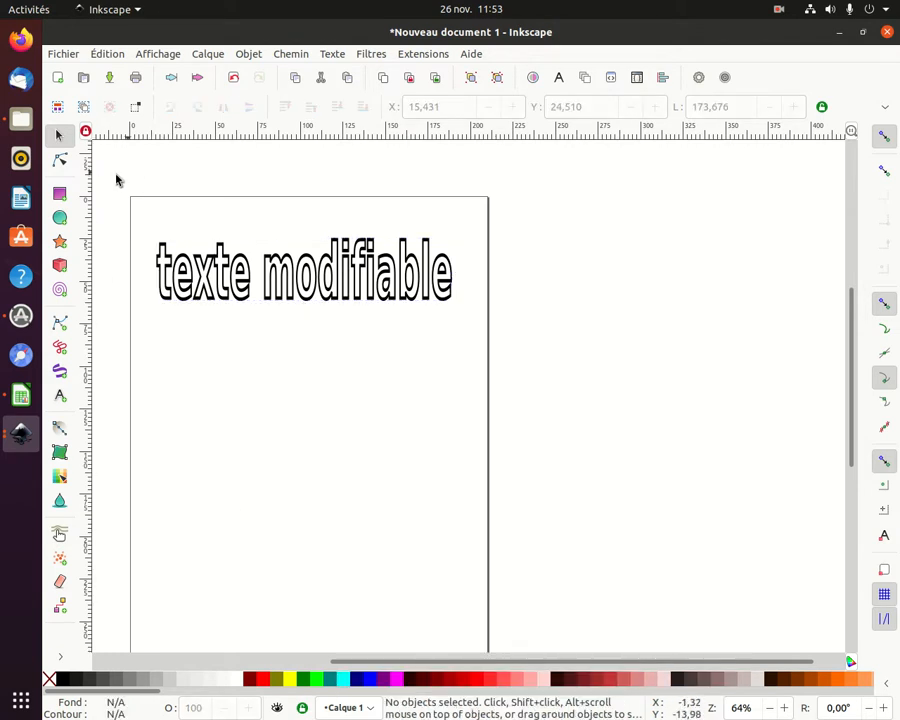
- Pick out single letters of the converted text with the Node tool and stretch the "d" upward to about Y 8 mm
{"action": "left_click", "coordinate": [59, 160]}
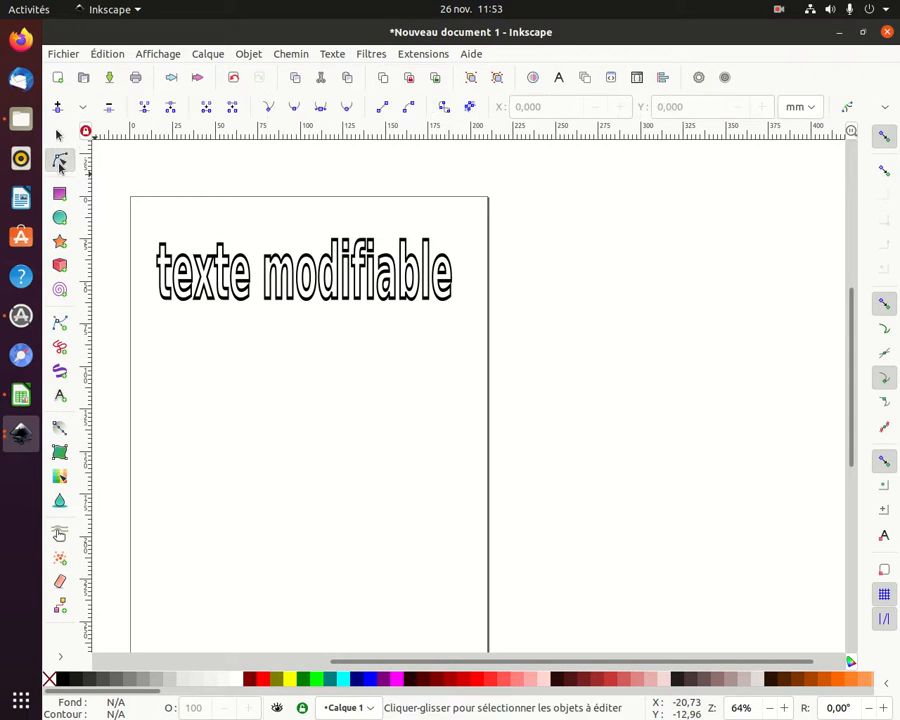
{"action": "left_click", "coordinate": [162, 264]}
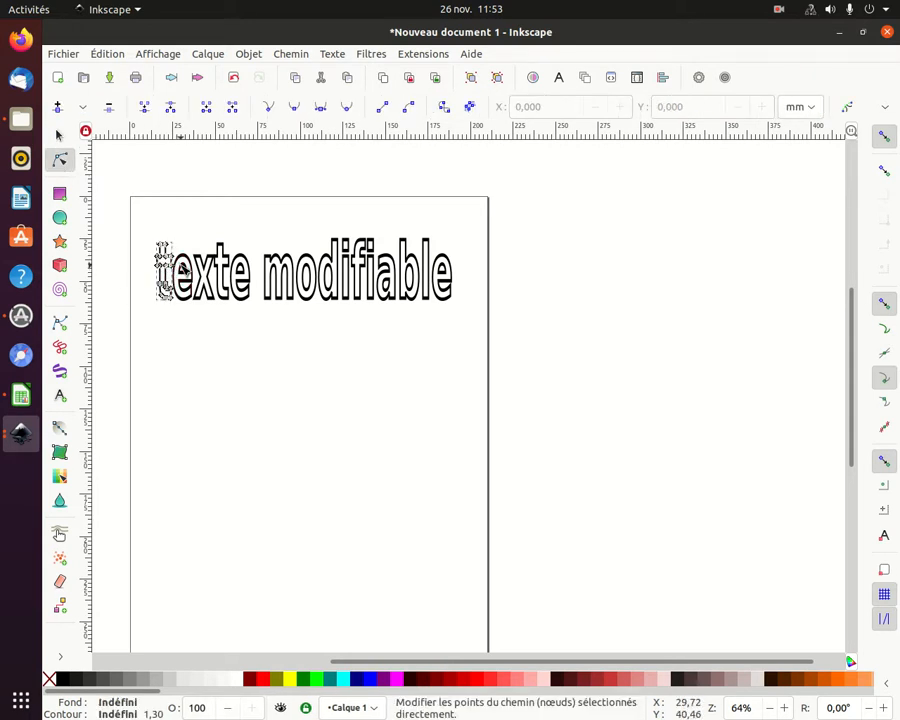
{"action": "left_click", "coordinate": [190, 272]}
{"action": "left_click", "coordinate": [205, 268]}
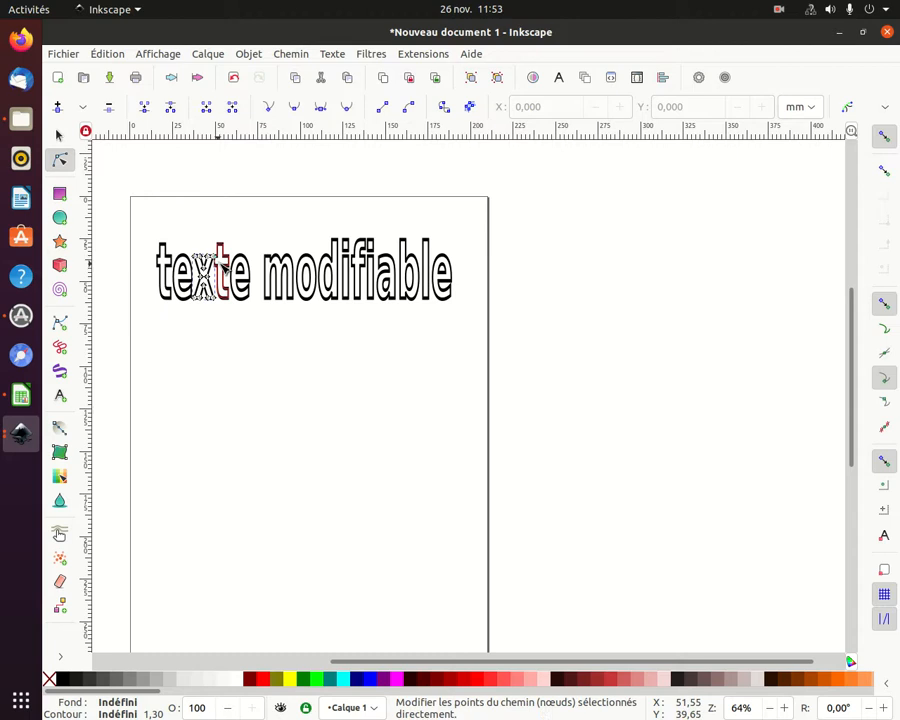
{"action": "left_click", "coordinate": [233, 273]}
{"action": "left_click", "coordinate": [282, 273]}
{"action": "left_click", "coordinate": [310, 272]}
{"action": "left_click", "coordinate": [330, 270]}
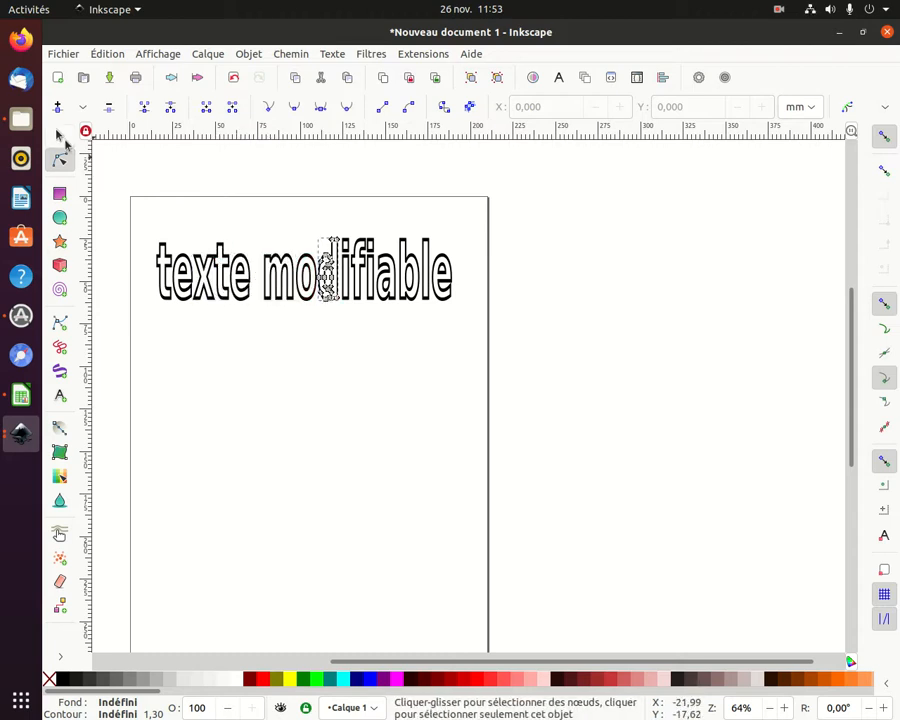
{"action": "left_click", "coordinate": [62, 140]}
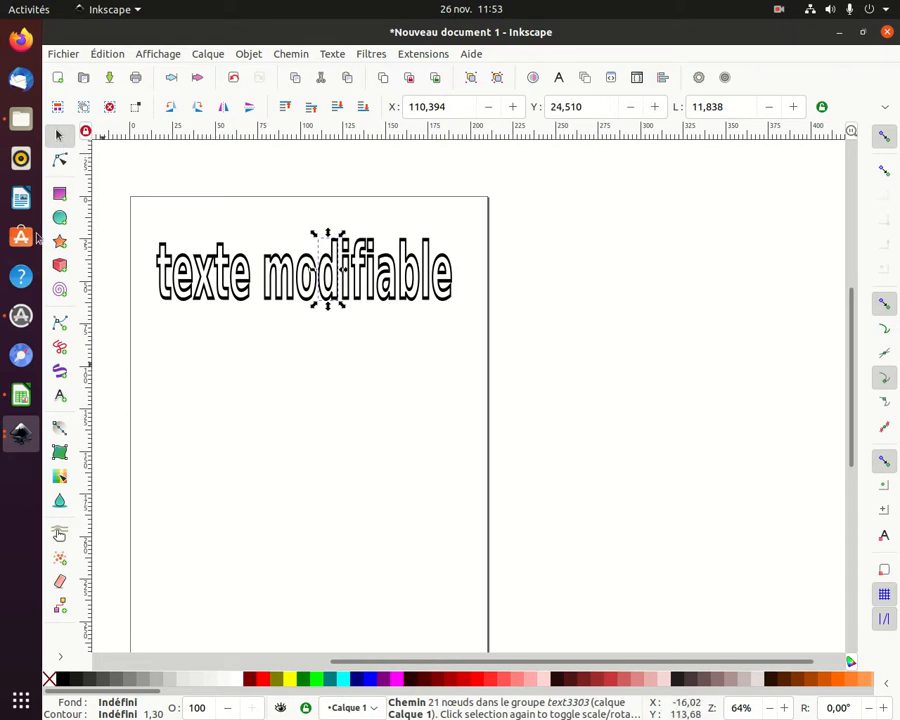
{"action": "left_click_drag", "start_coordinate": [328, 234], "coordinate": [328, 205]}
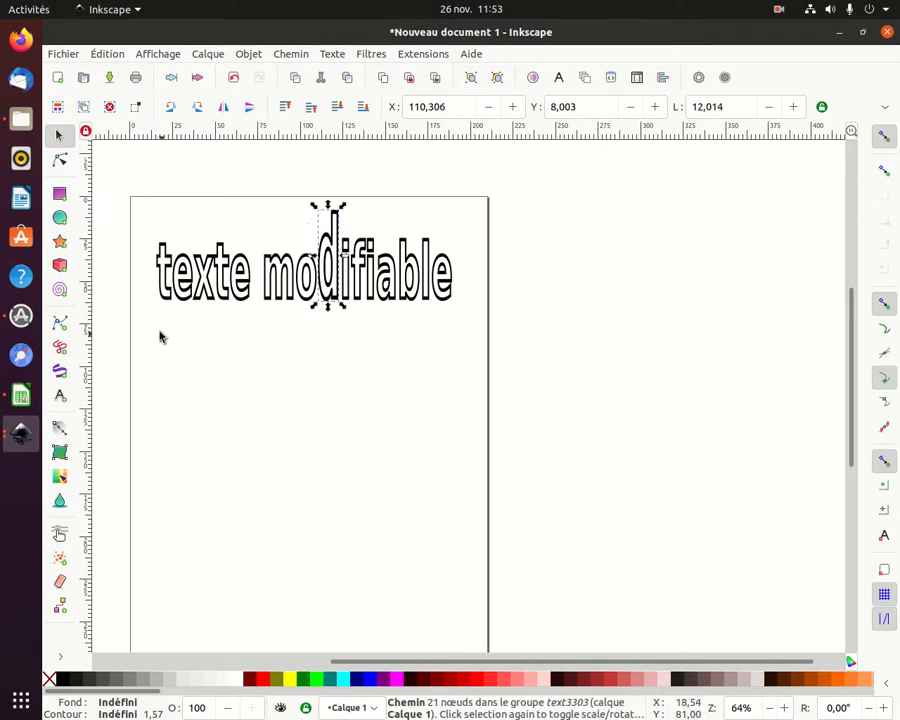
- Try to select individual letters of "texte" directly with the Selector tool
{"action": "left_click", "coordinate": [175, 271]}
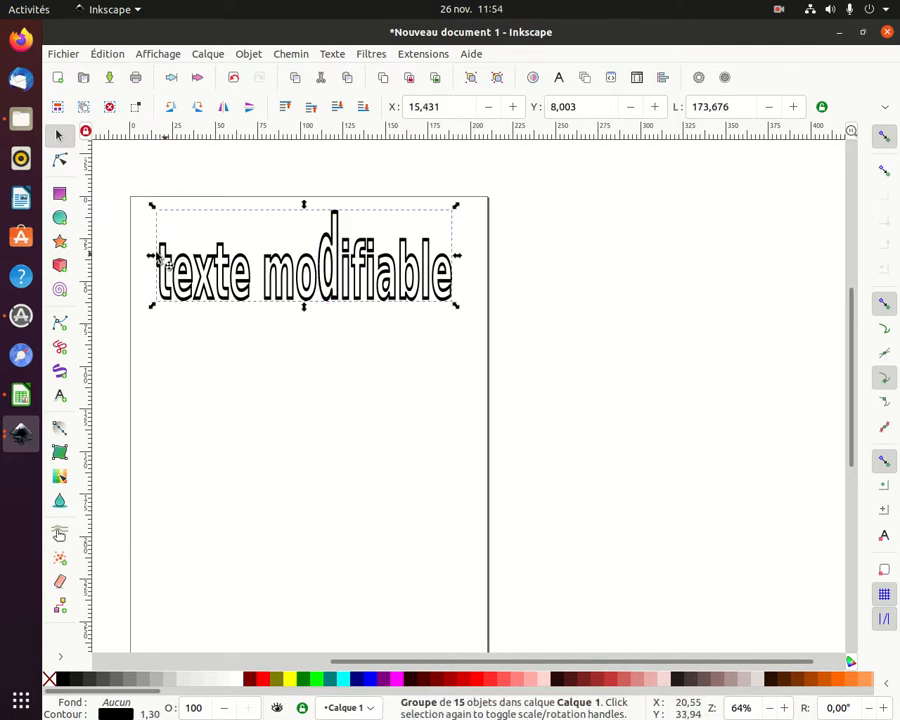
{"action": "left_click", "coordinate": [161, 352]}
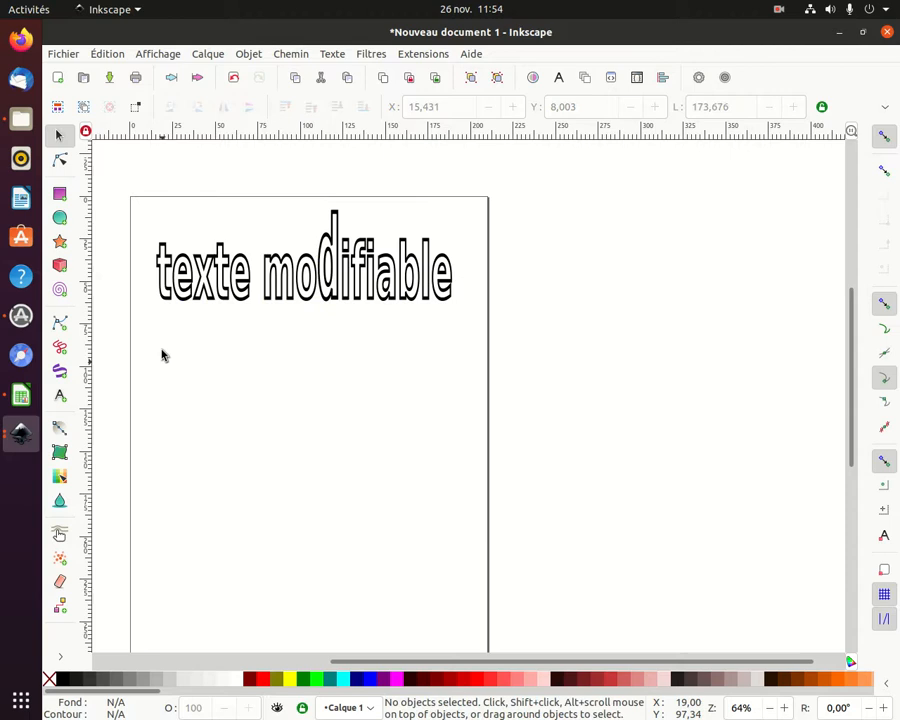
{"action": "left_click", "coordinate": [165, 270]}
{"action": "left_click", "coordinate": [180, 265]}
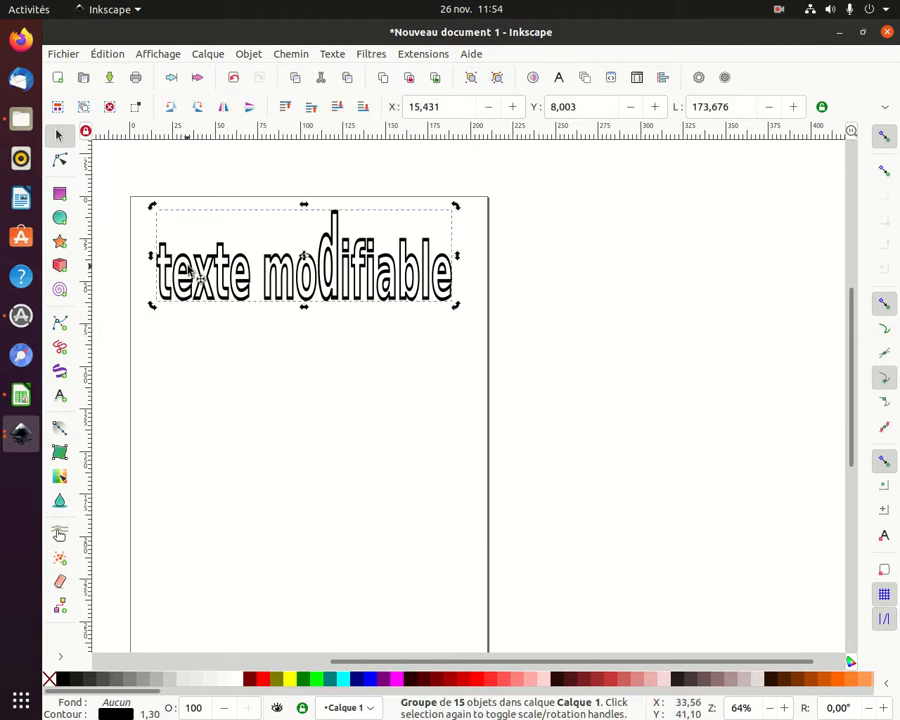
{"action": "left_click", "coordinate": [190, 366]}
{"action": "left_click", "coordinate": [230, 273]}
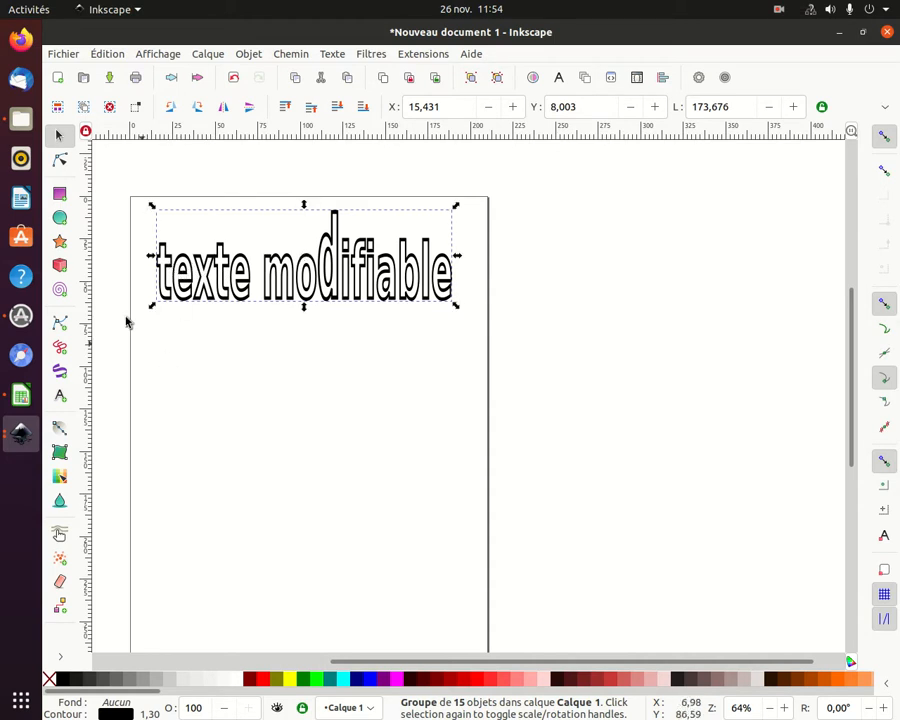
- Isolate the initial "t" and enlarge it upward and outward to about 19 mm wide, at about X 5.9 mm and Y 7.7 mm
{"action": "left_click", "coordinate": [61, 161]}
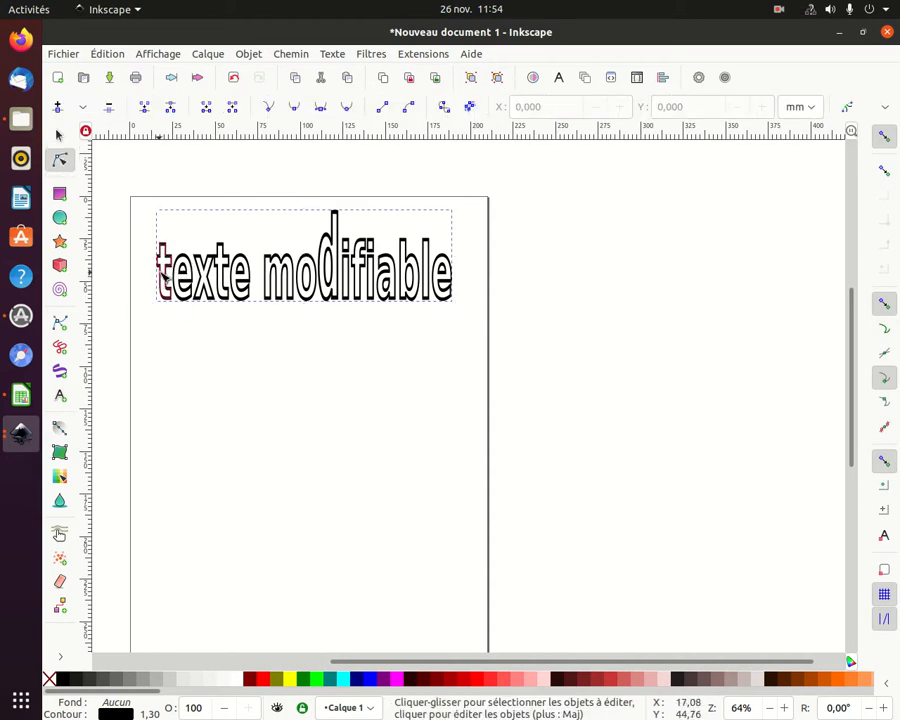
{"action": "left_click", "coordinate": [163, 268]}
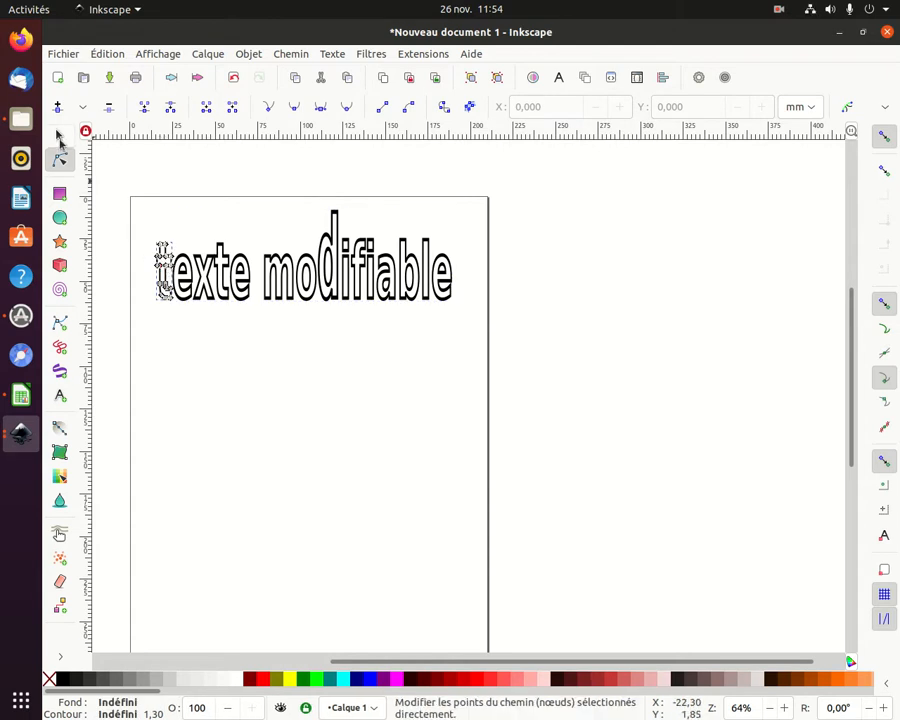
{"action": "left_click", "coordinate": [58, 135]}
{"action": "left_click_drag", "start_coordinate": [165, 241], "coordinate": [166, 211]}
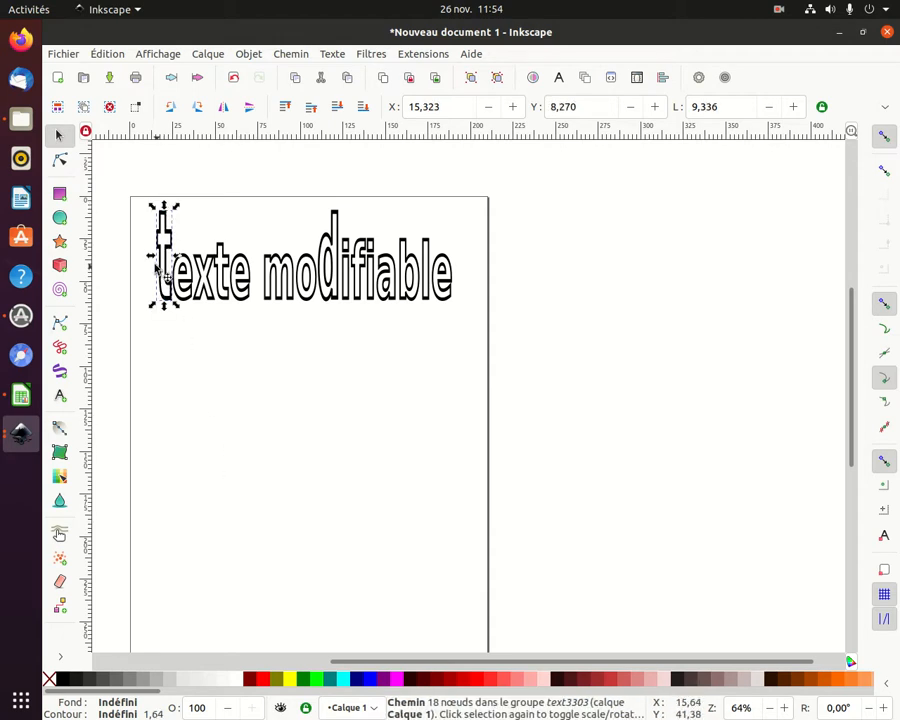
{"action": "left_click_drag", "start_coordinate": [151, 259], "coordinate": [135, 259]}
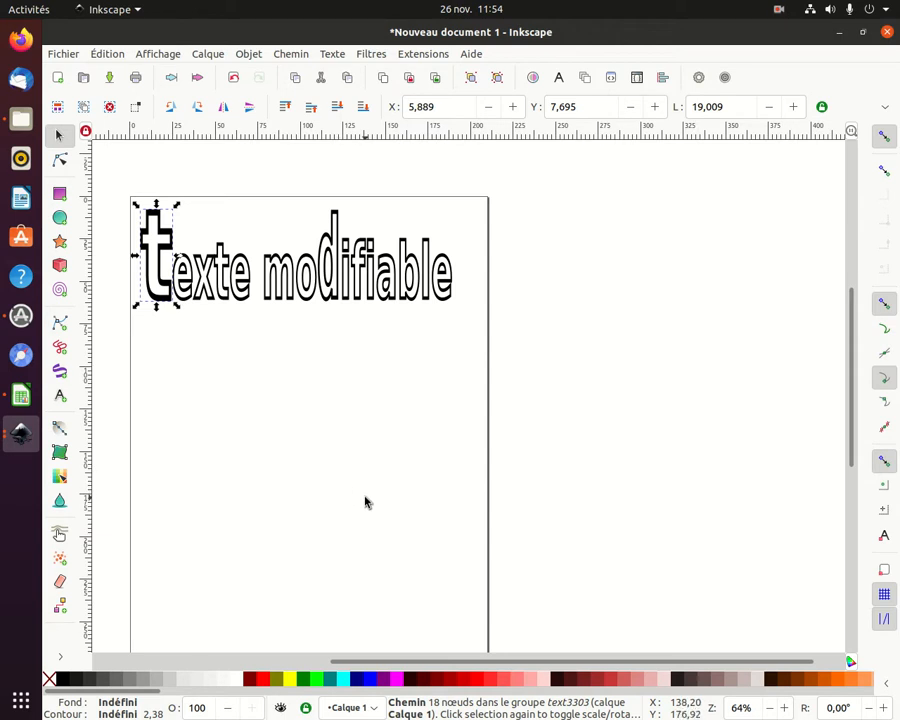
{"action": "left_click", "coordinate": [384, 515]}
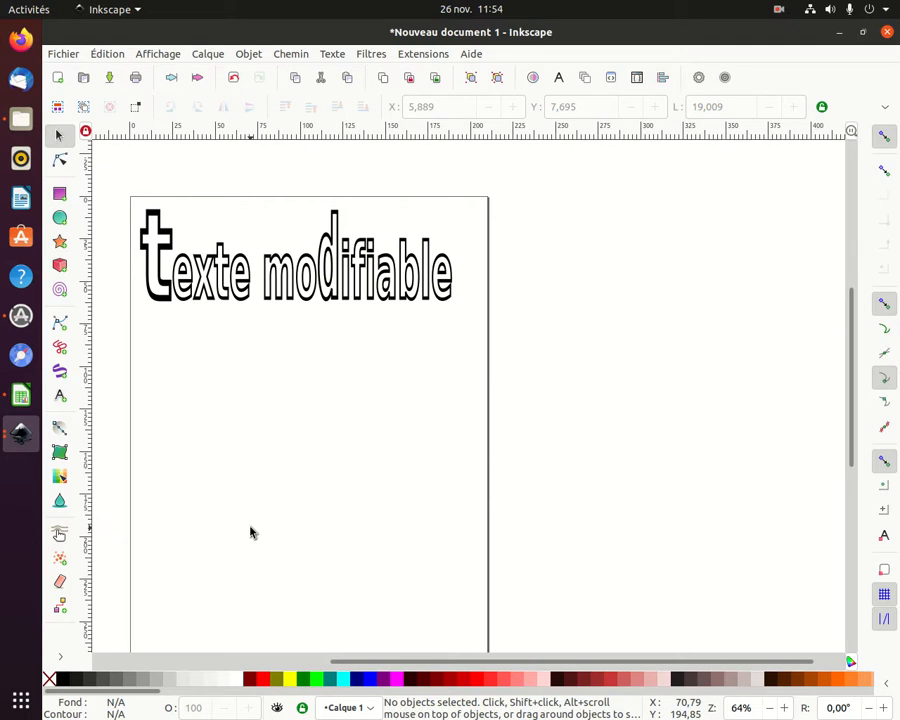
- Duplicate the whole lettering and place the copy below the original, at about X 7.3 mm and Y 82 mm
{"action": "left_click", "coordinate": [227, 288]}
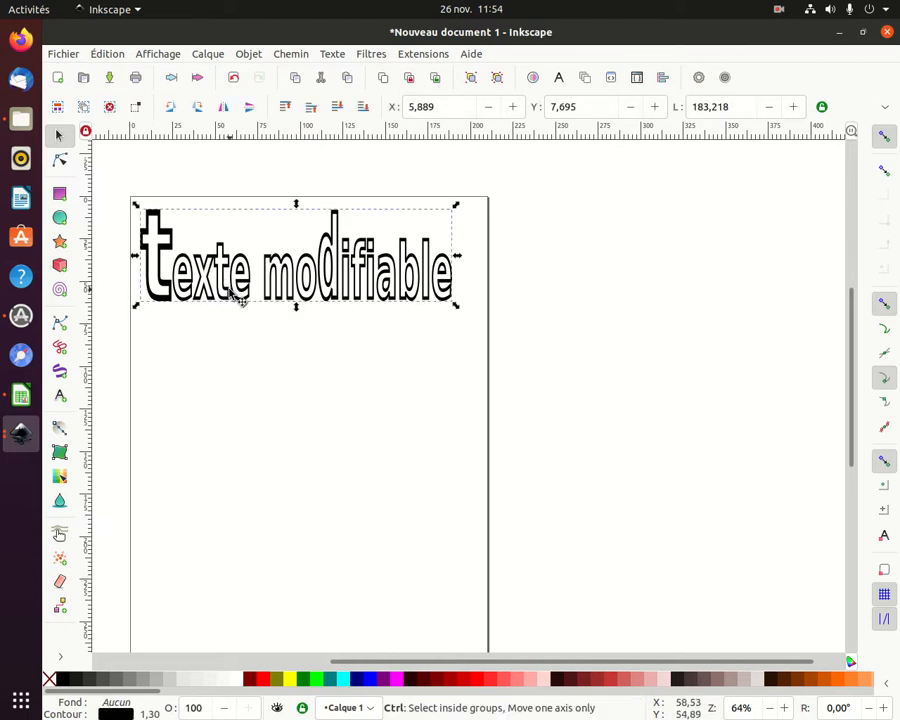
{"action": "left_click_drag", "start_coordinate": [295, 297], "coordinate": [298, 400]}
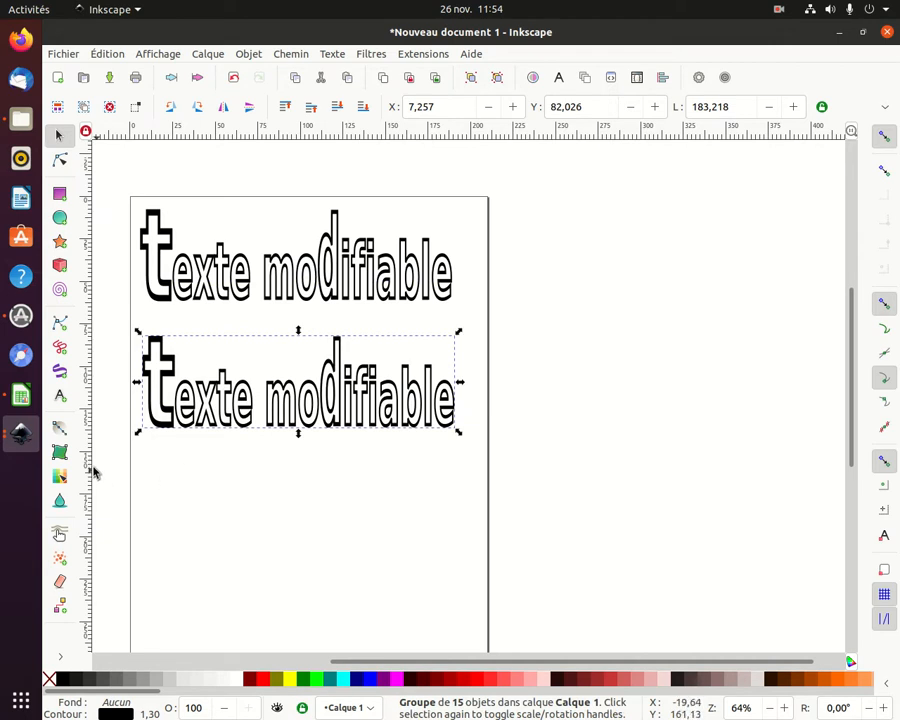
- Examine the nodes of the "t" and "x" in the lower copy, then clear the selection
{"action": "left_click", "coordinate": [59, 159]}
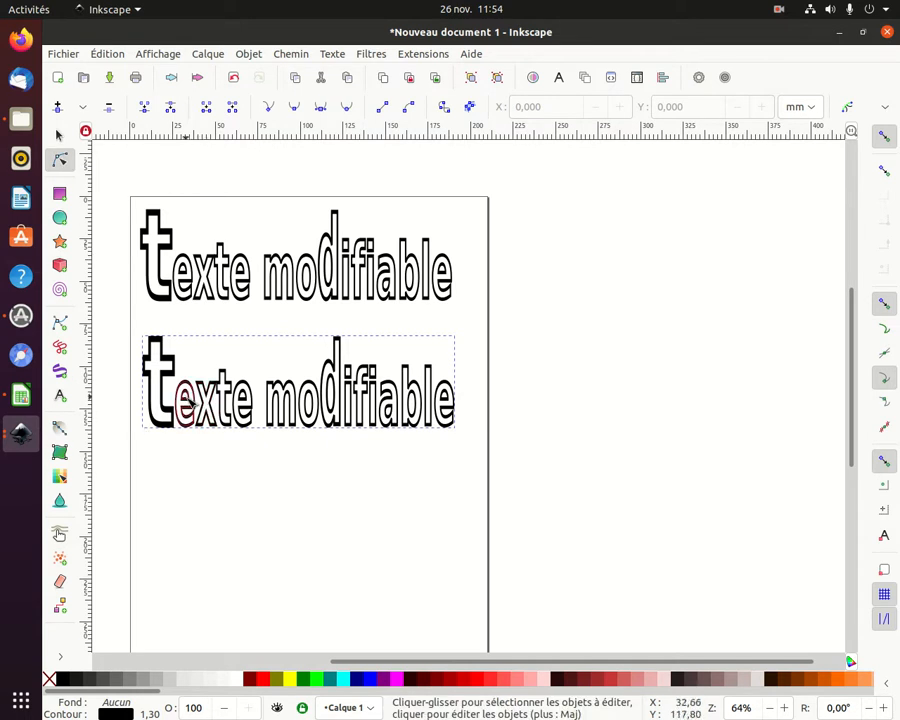
{"action": "left_click", "coordinate": [168, 362]}
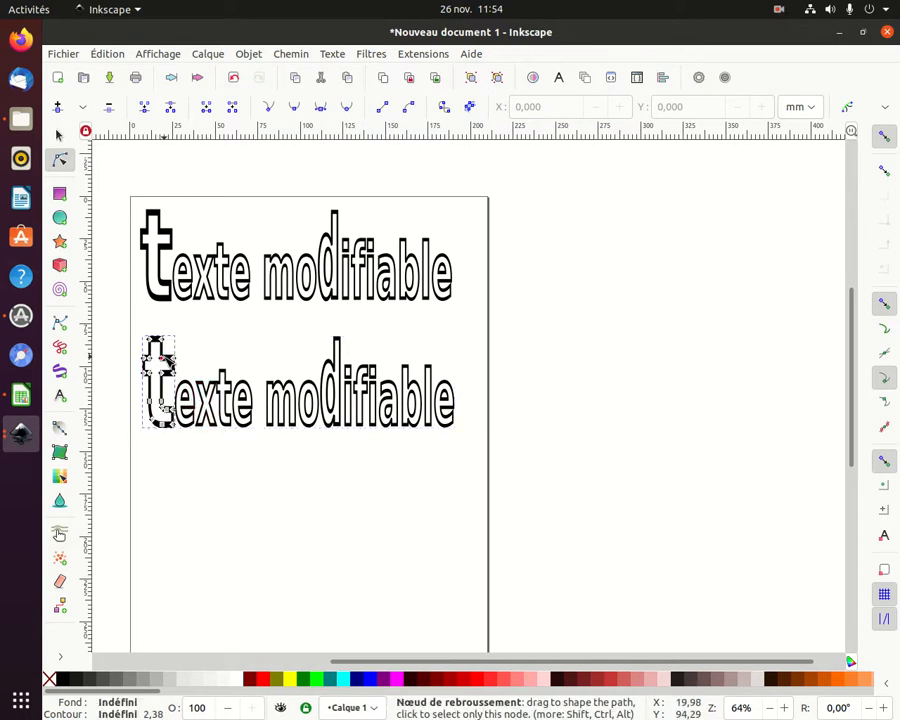
{"action": "left_click", "coordinate": [205, 394]}
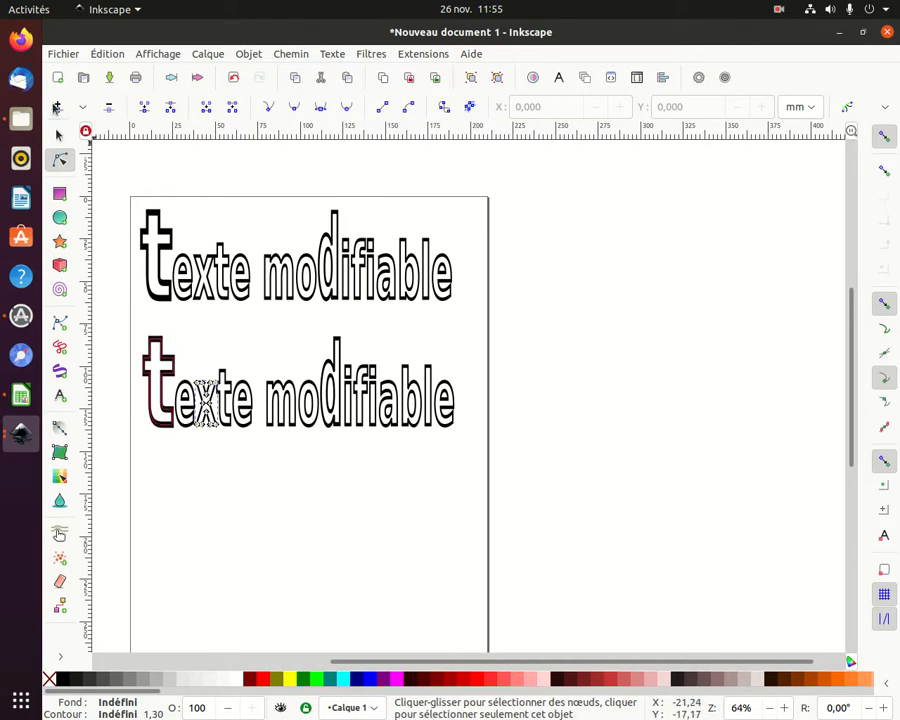
{"action": "left_click", "coordinate": [60, 136]}
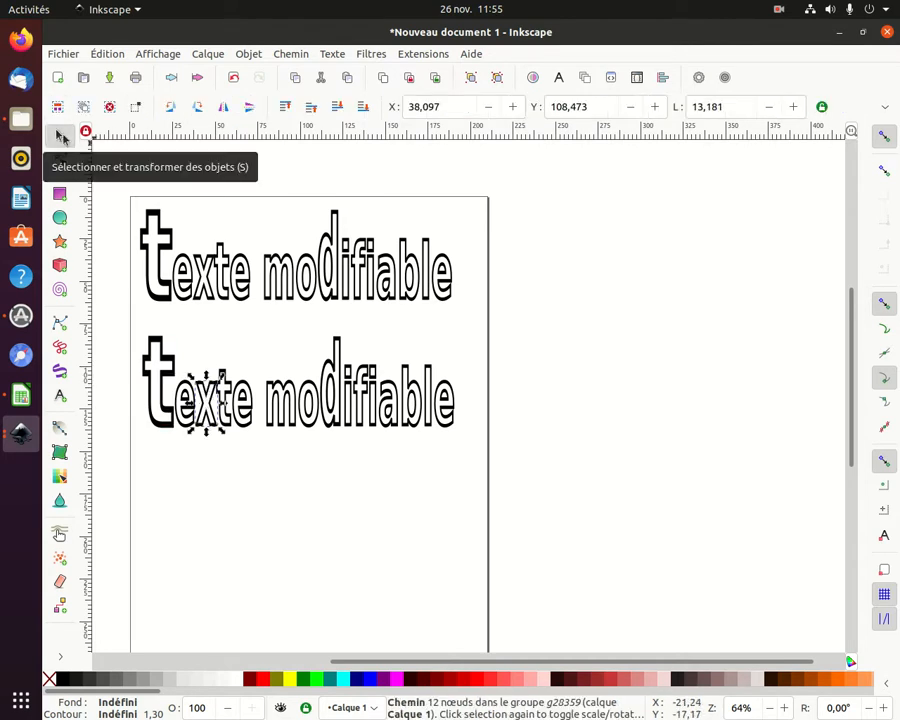
{"action": "left_click", "coordinate": [164, 532]}
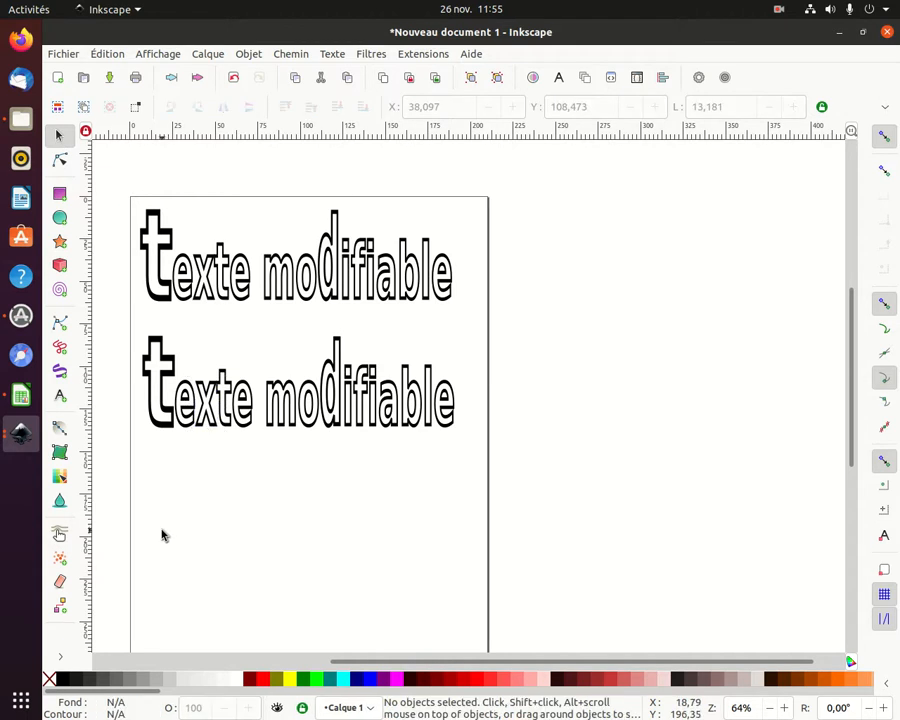
- Isolate the first "e" of the lower copy, turn off snapping and raise the letter to about X 28.8 mm, Y 85.4 mm
{"action": "left_click", "coordinate": [232, 407]}
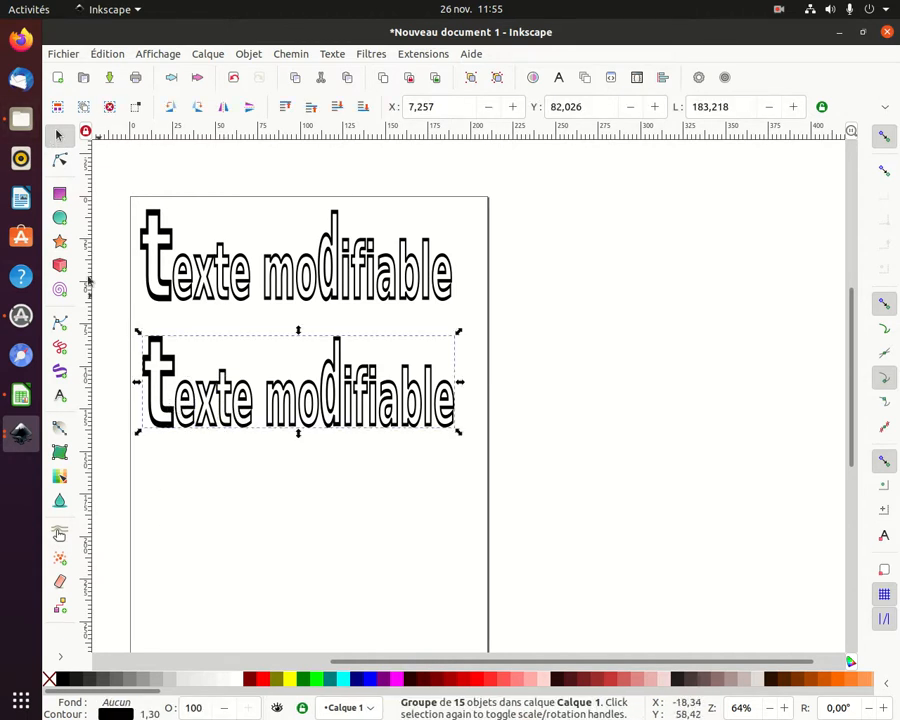
{"action": "left_click", "coordinate": [60, 162]}
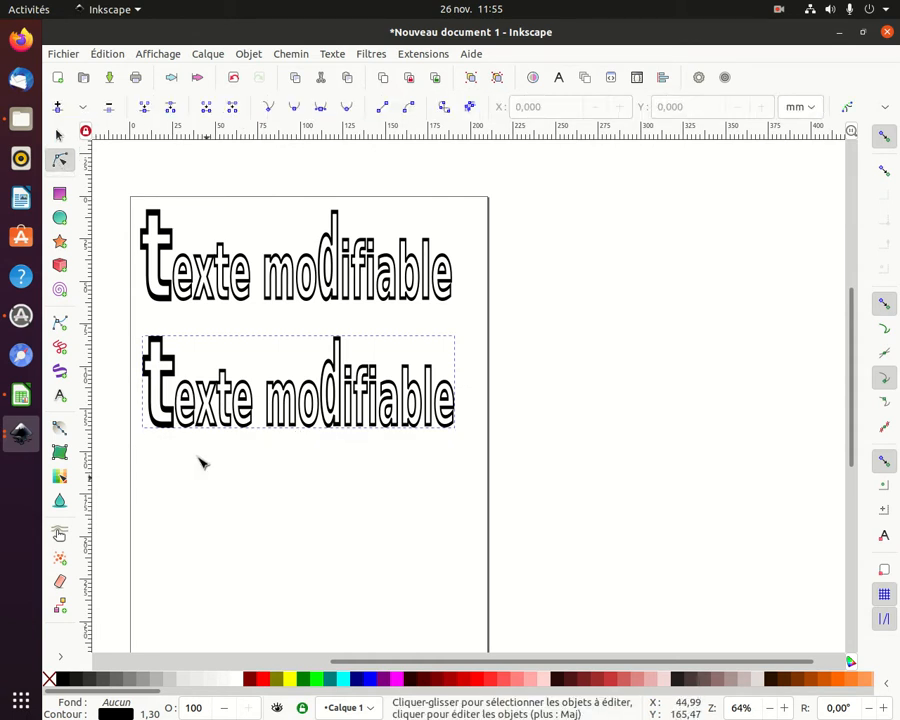
{"action": "left_click", "coordinate": [186, 405]}
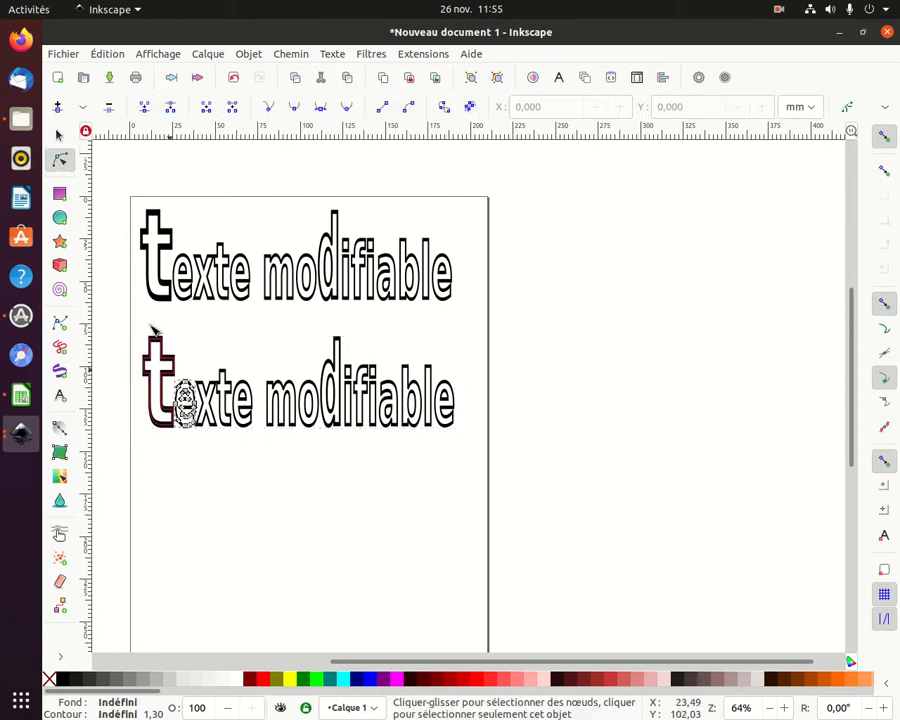
{"action": "left_click", "coordinate": [61, 137]}
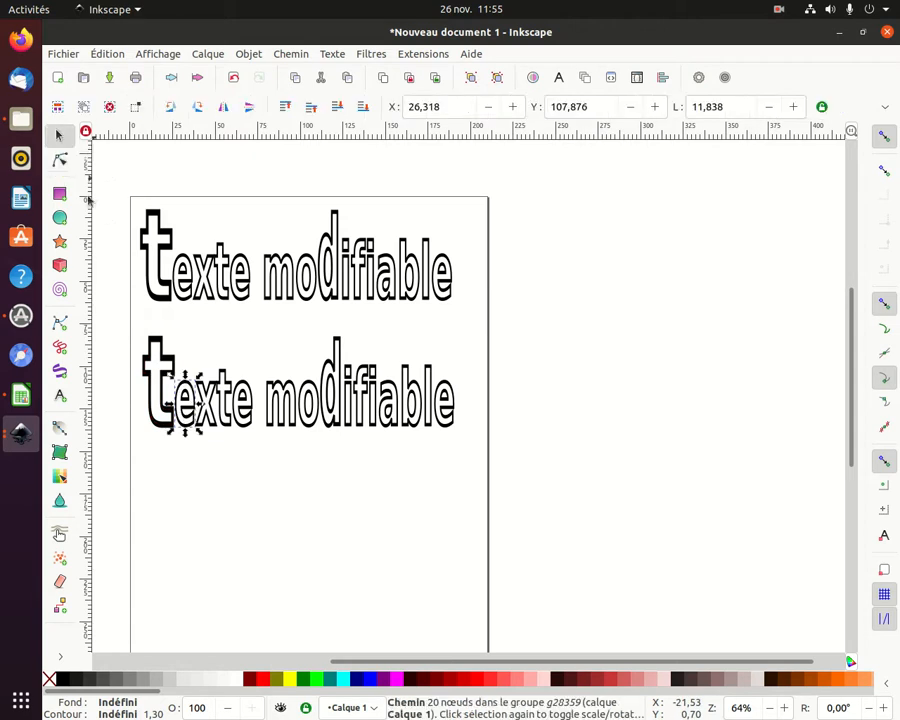
{"action": "left_click_drag", "start_coordinate": [195, 402], "coordinate": [210, 362]}
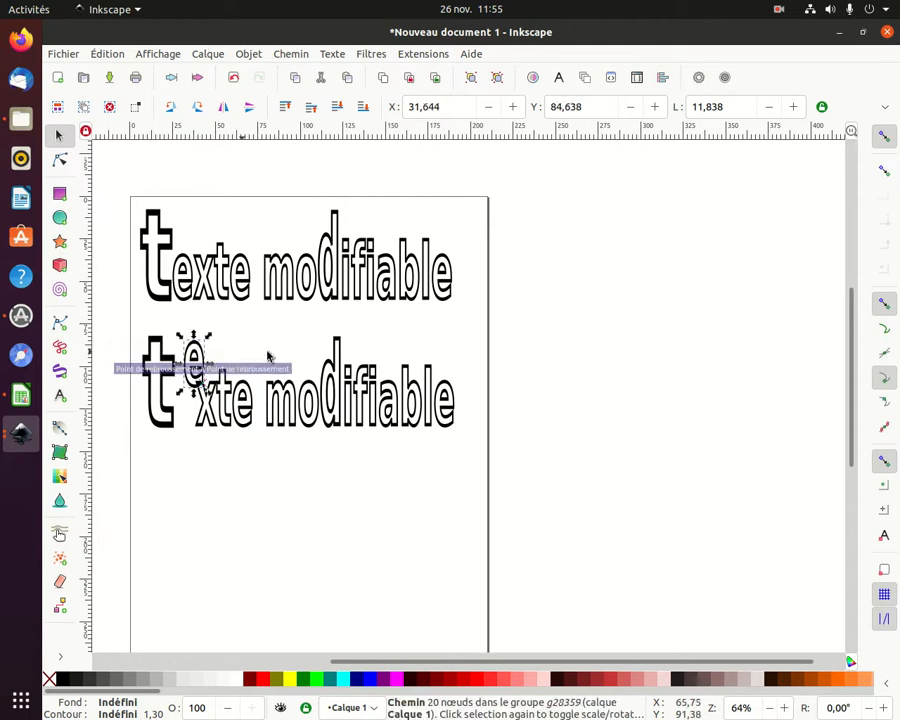
{"action": "left_click", "coordinate": [885, 135]}
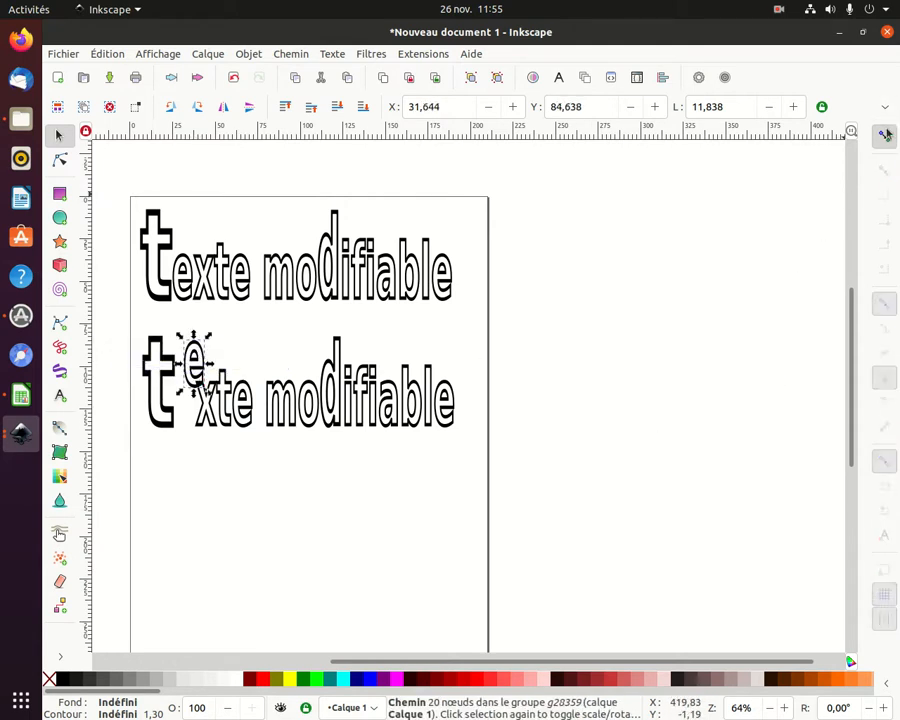
{"action": "left_click_drag", "start_coordinate": [203, 361], "coordinate": [194, 363]}
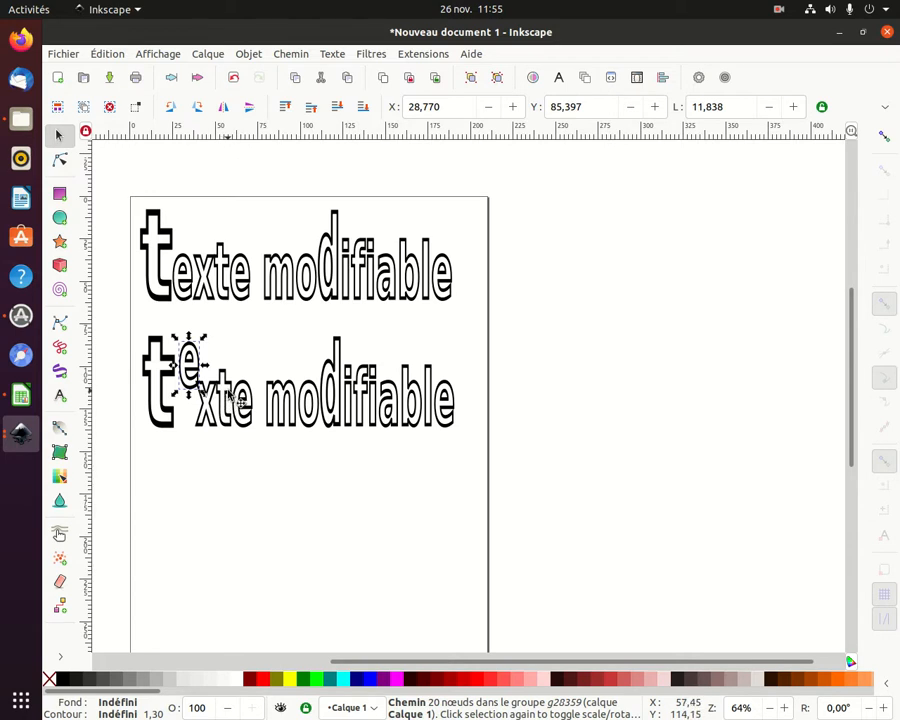
- Isolate the second "e" of the lower lettering and raise it to about X 61.4 mm, Y 86.1 mm
{"action": "left_click", "coordinate": [257, 403]}
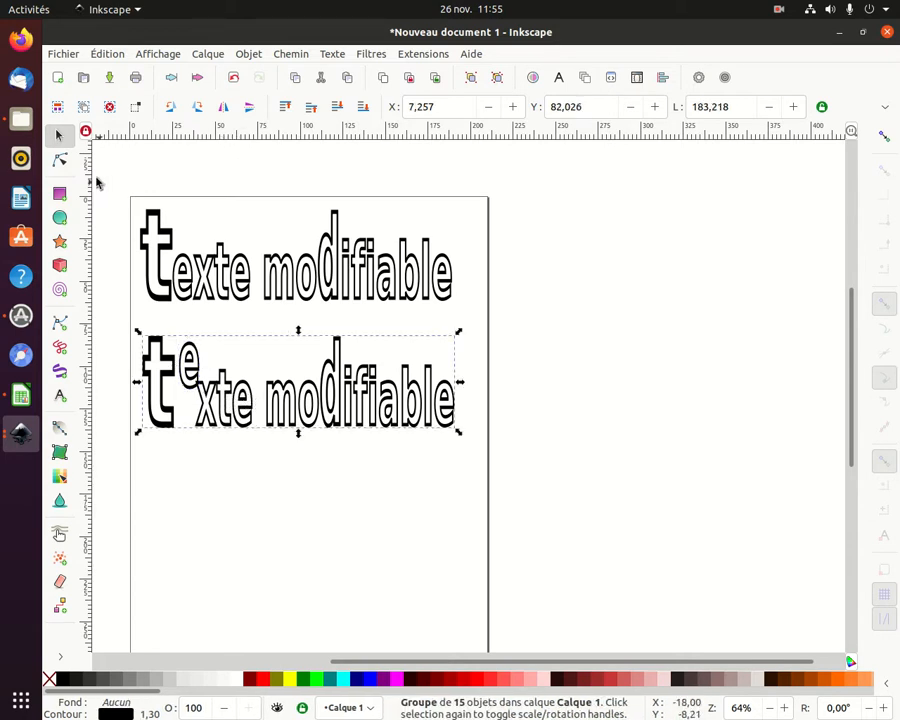
{"action": "left_click", "coordinate": [60, 162]}
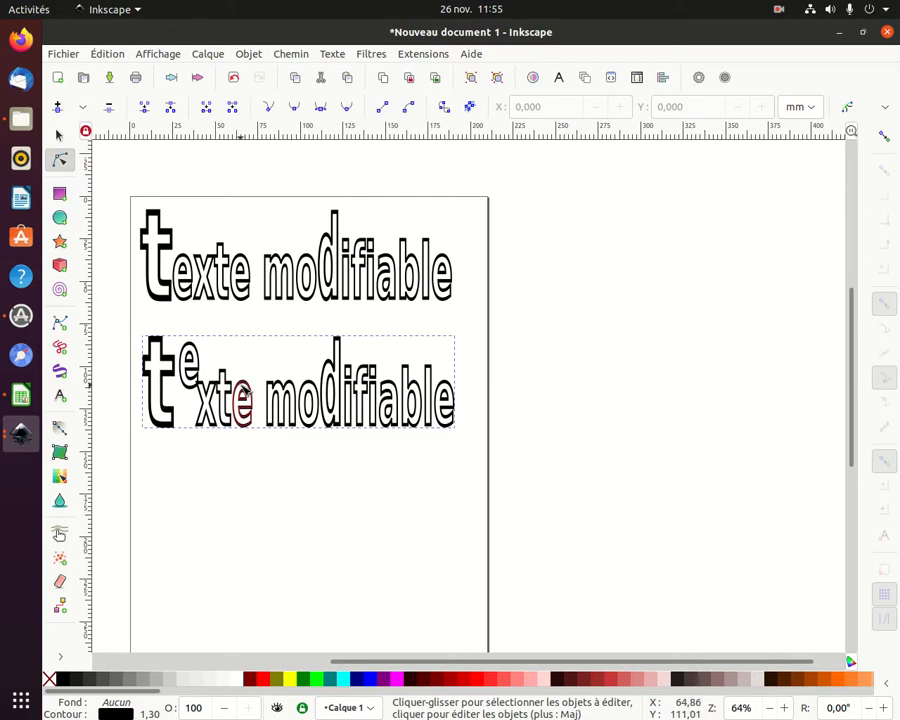
{"action": "left_click", "coordinate": [243, 405]}
{"action": "left_click", "coordinate": [58, 135]}
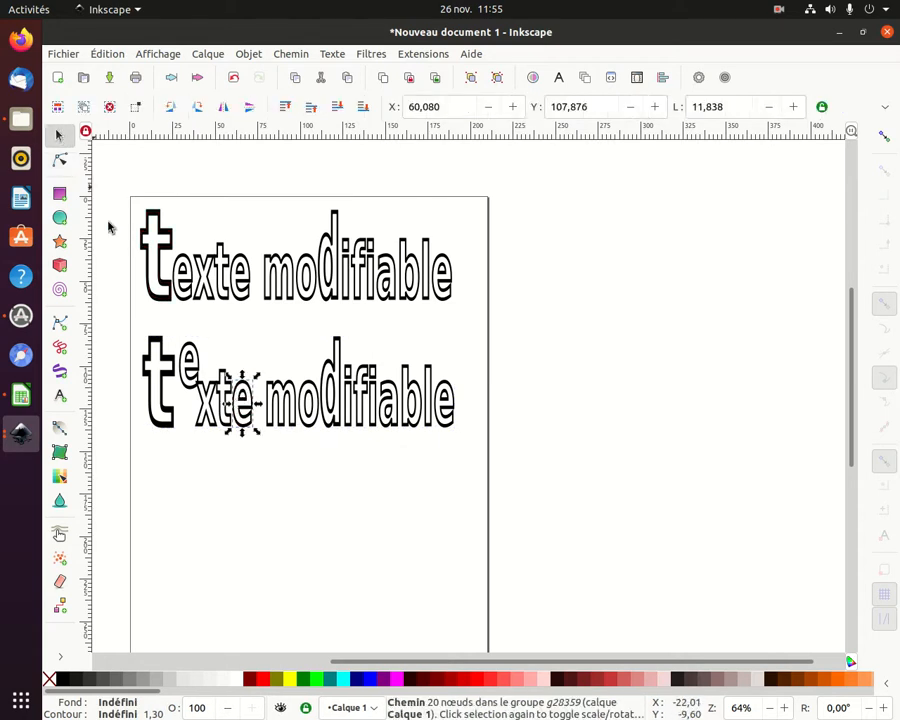
{"action": "left_click_drag", "start_coordinate": [243, 403], "coordinate": [252, 368]}
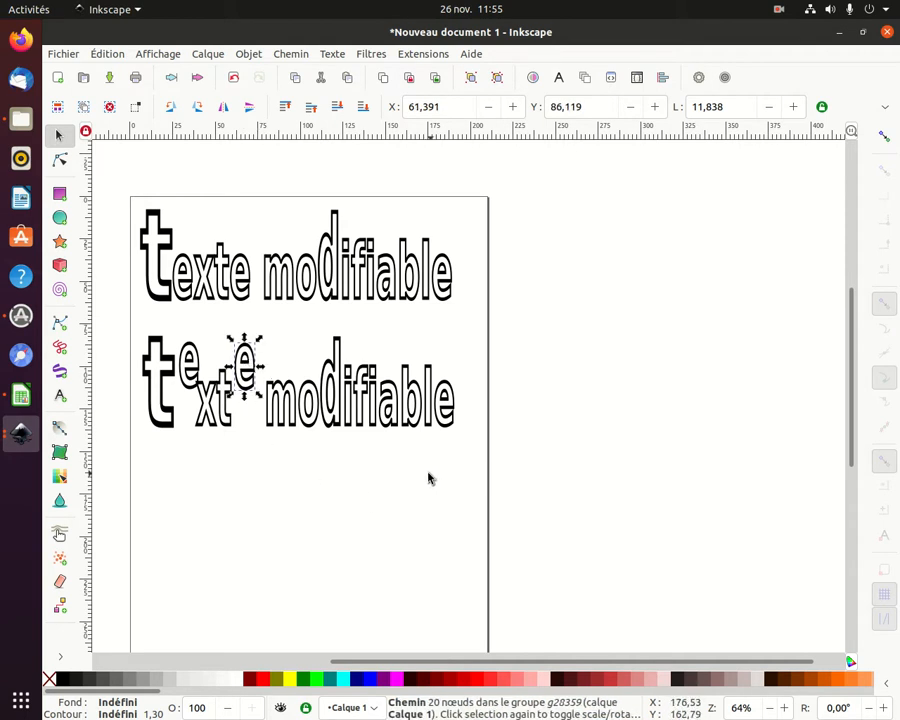
- Isolate the "a" of the lower lettering, raise it to about X 146.9 mm, Y 81.4 mm, and clear the selection
{"action": "left_click", "coordinate": [391, 413]}
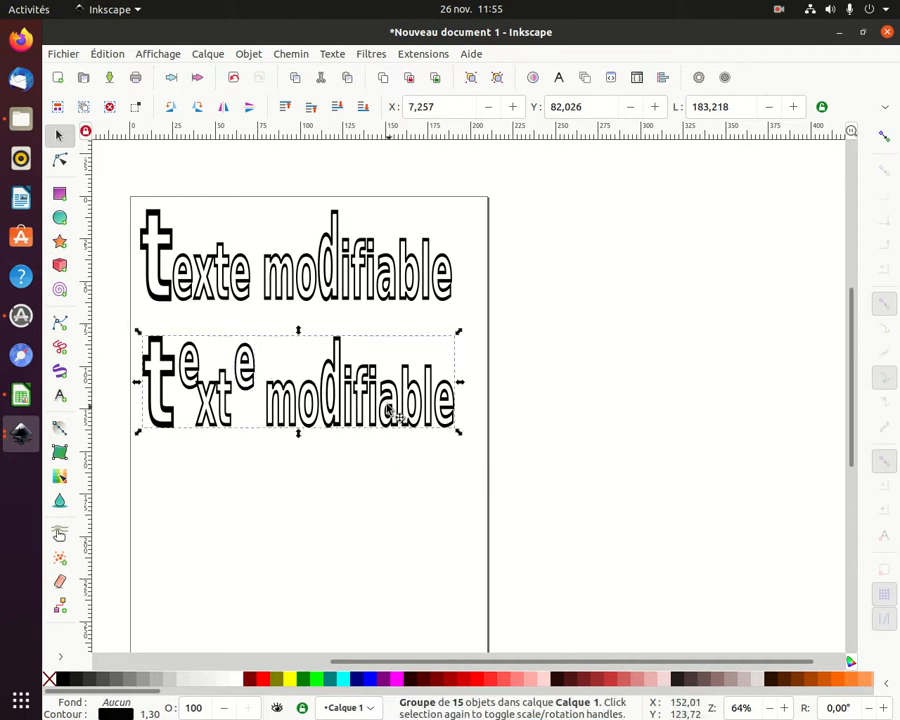
{"action": "left_click", "coordinate": [60, 158]}
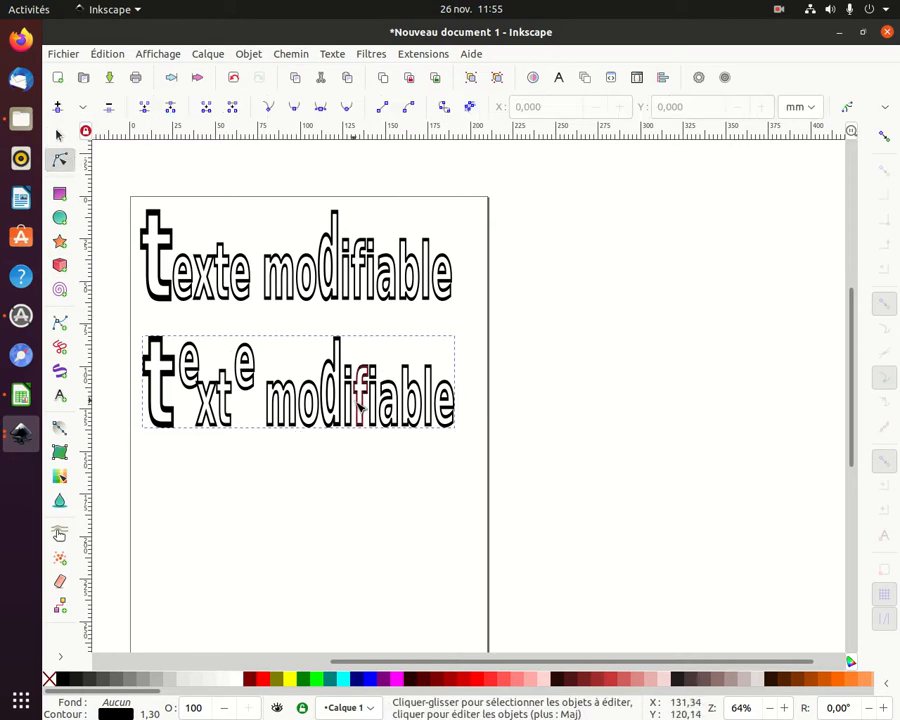
{"action": "left_click", "coordinate": [386, 408]}
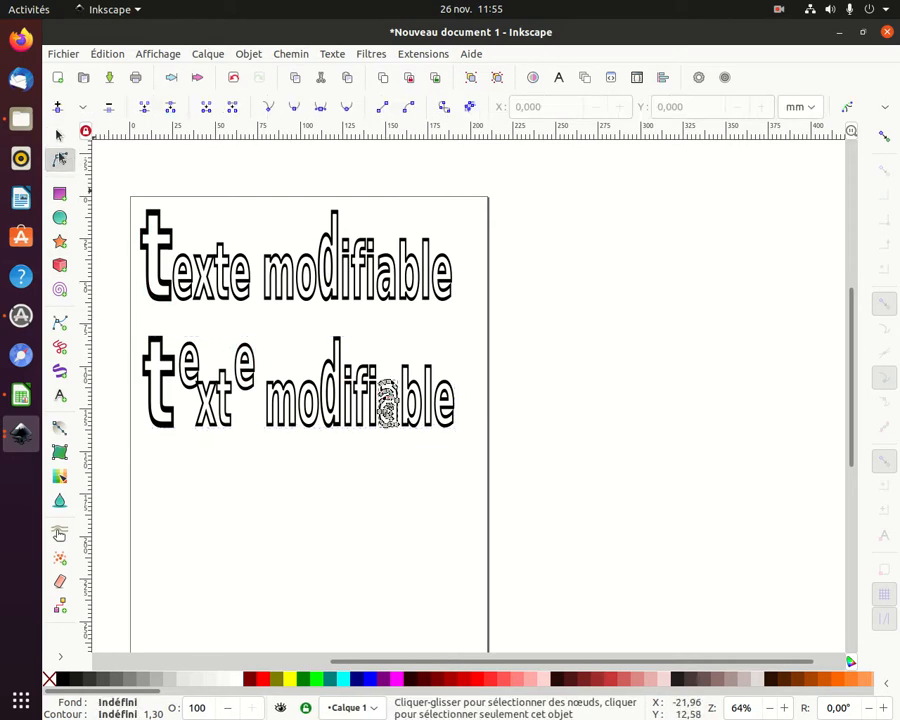
{"action": "left_click", "coordinate": [58, 135]}
{"action": "left_click_drag", "start_coordinate": [388, 408], "coordinate": [396, 363]}
{"action": "left_click", "coordinate": [394, 565]}
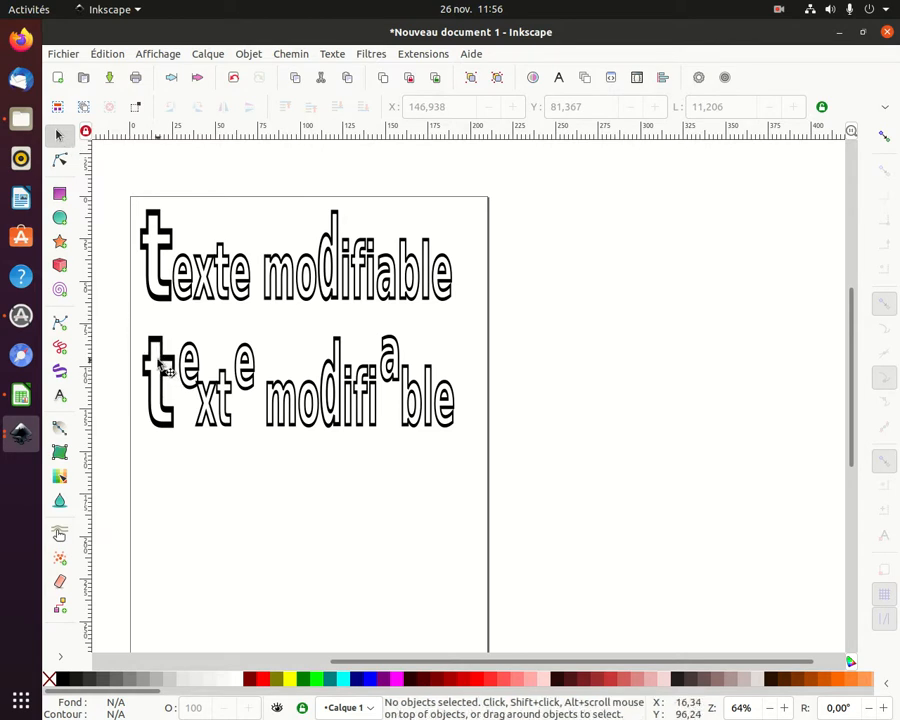
- Give the whole lower lettering a flat black fill and remove its outline
{"action": "left_click_drag", "start_coordinate": [138, 316], "coordinate": [470, 450]}
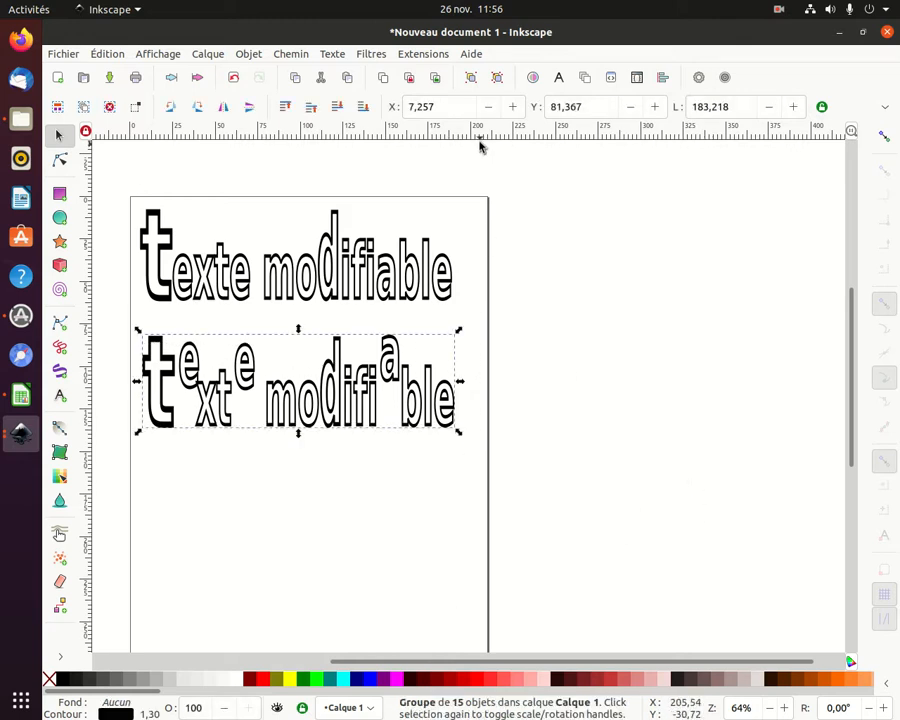
{"action": "left_click", "coordinate": [333, 54]}
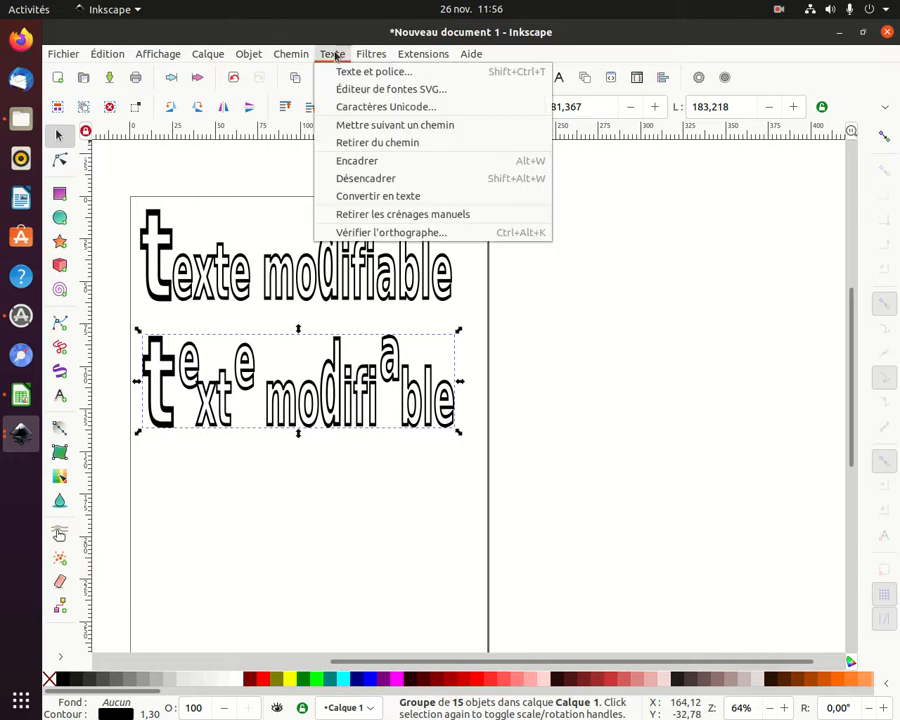
{"action": "mouse_move", "coordinate": [282, 58]}
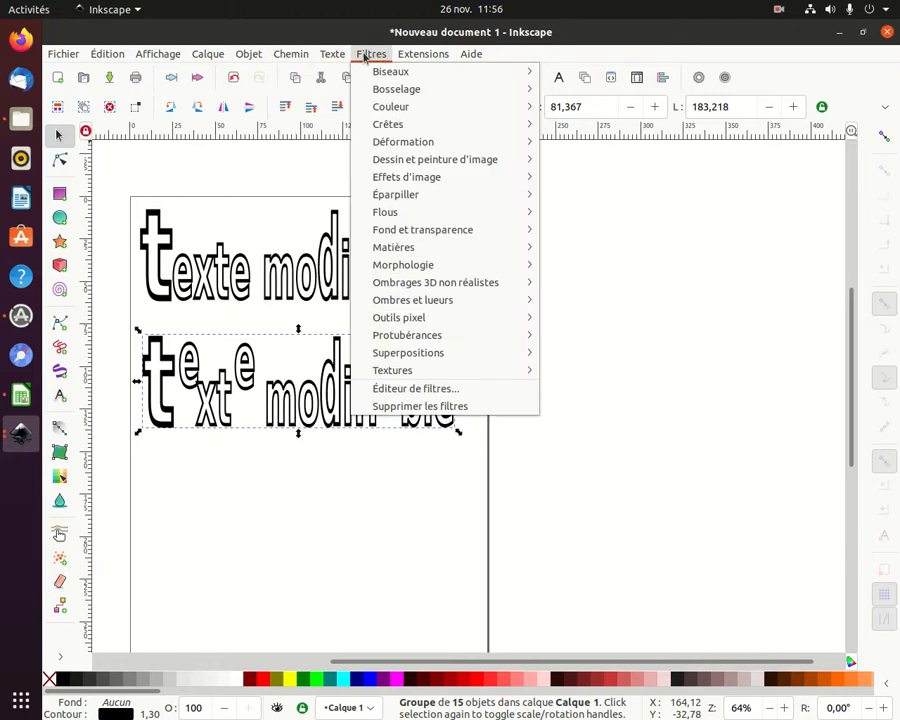
{"action": "mouse_move", "coordinate": [341, 58]}
{"action": "mouse_move", "coordinate": [248, 56]}
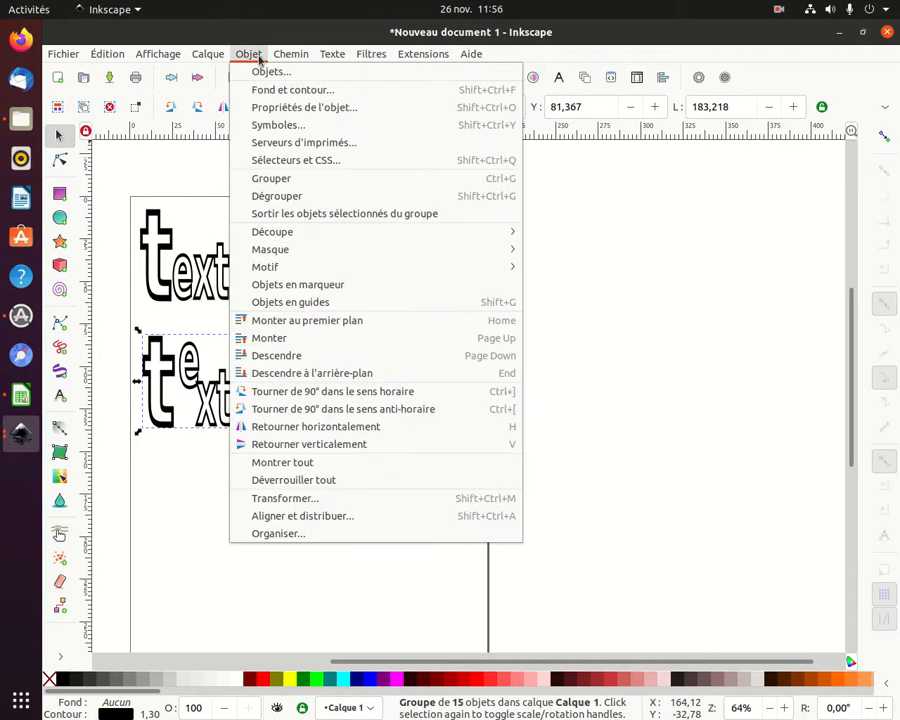
{"action": "left_click", "coordinate": [282, 90]}
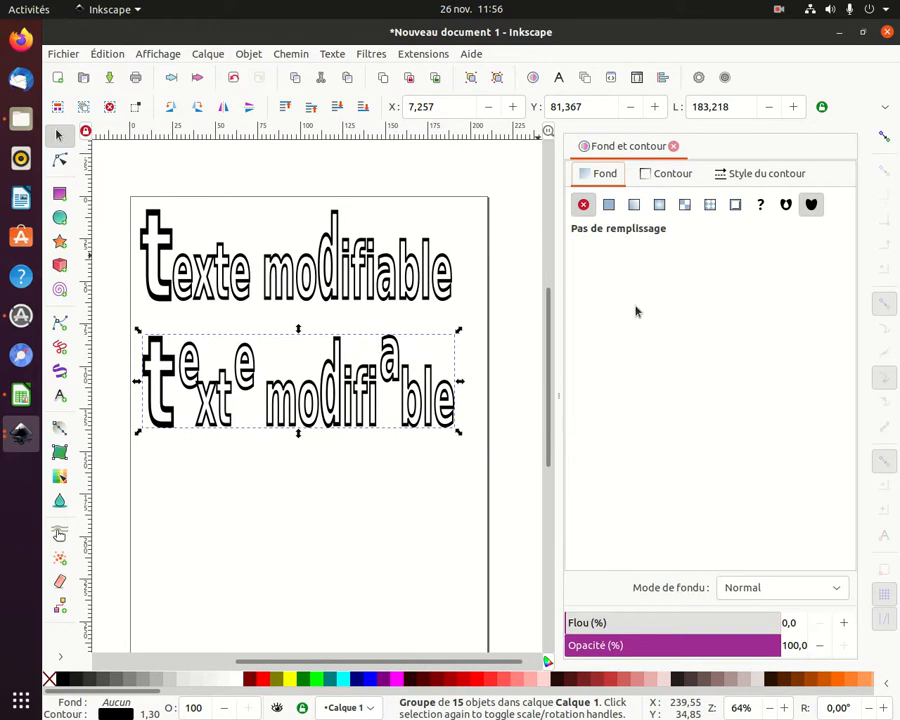
{"action": "left_click", "coordinate": [610, 205]}
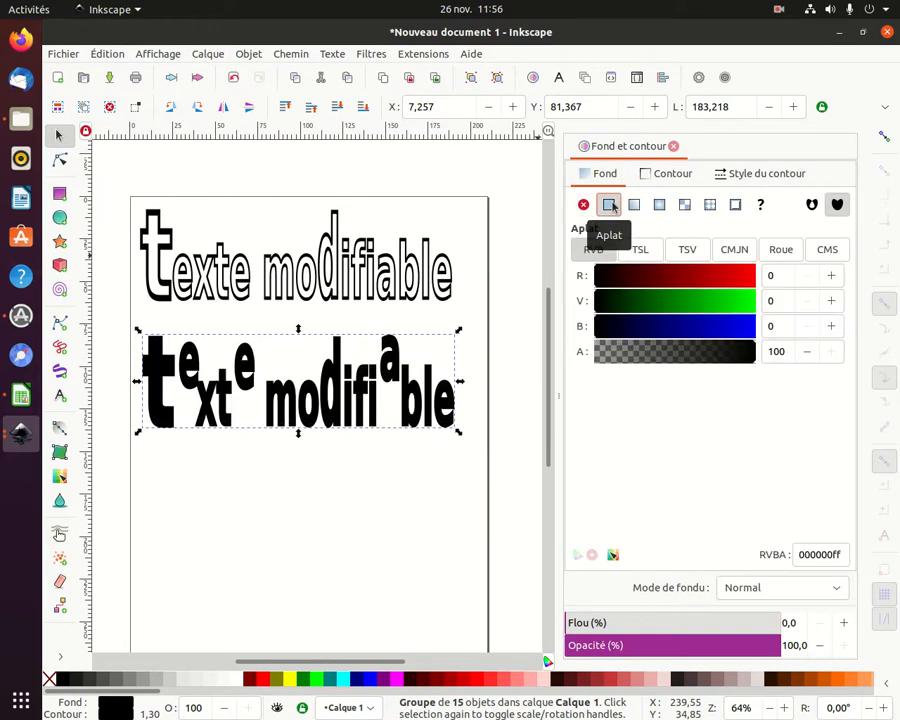
{"action": "left_click", "coordinate": [687, 176]}
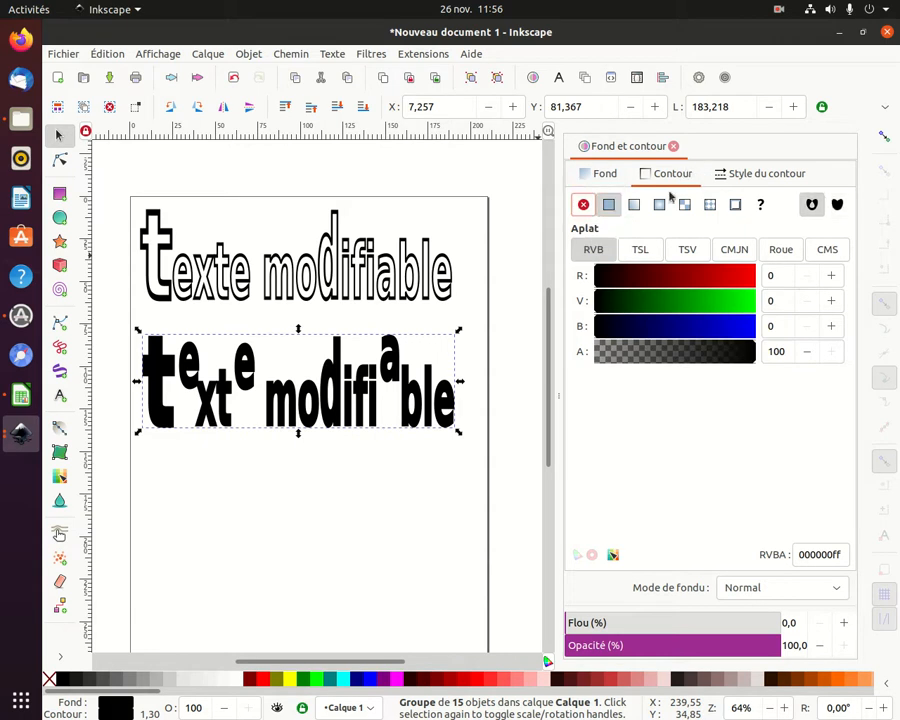
{"action": "left_click", "coordinate": [582, 206]}
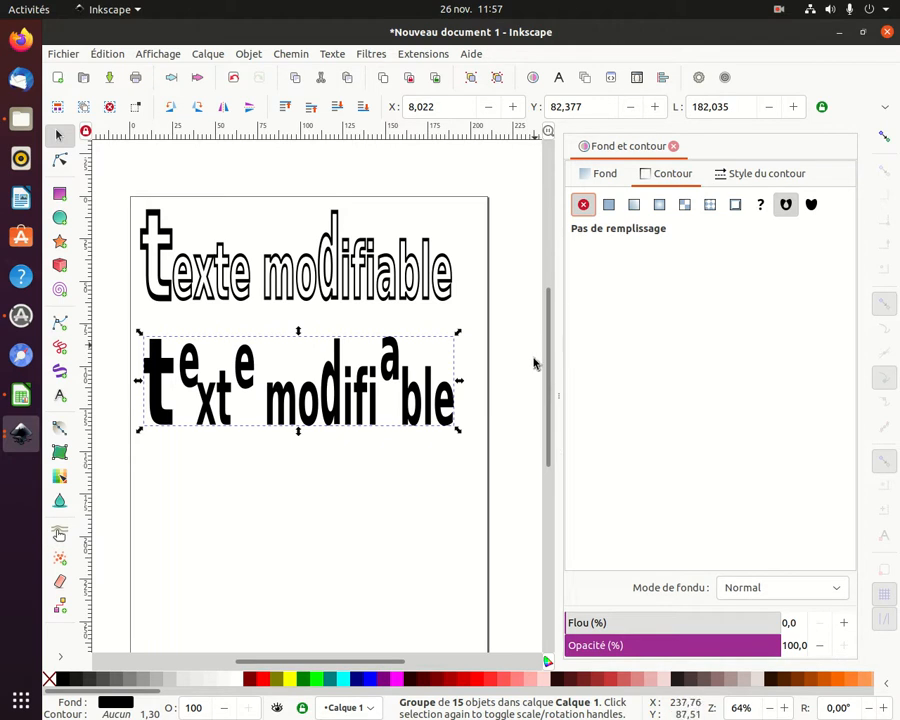
{"action": "left_click", "coordinate": [511, 474]}
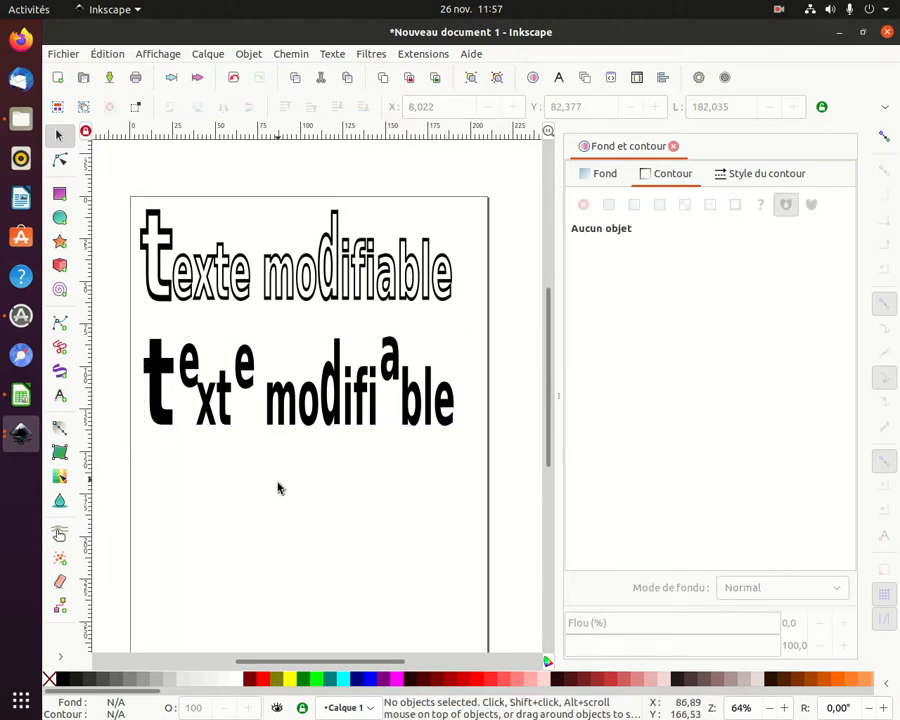
- Place a copy of the top outlined lettering below the black one, at about X 9.8 mm and Y 153.6 mm, and close the fill settings
{"action": "left_click", "coordinate": [299, 279]}
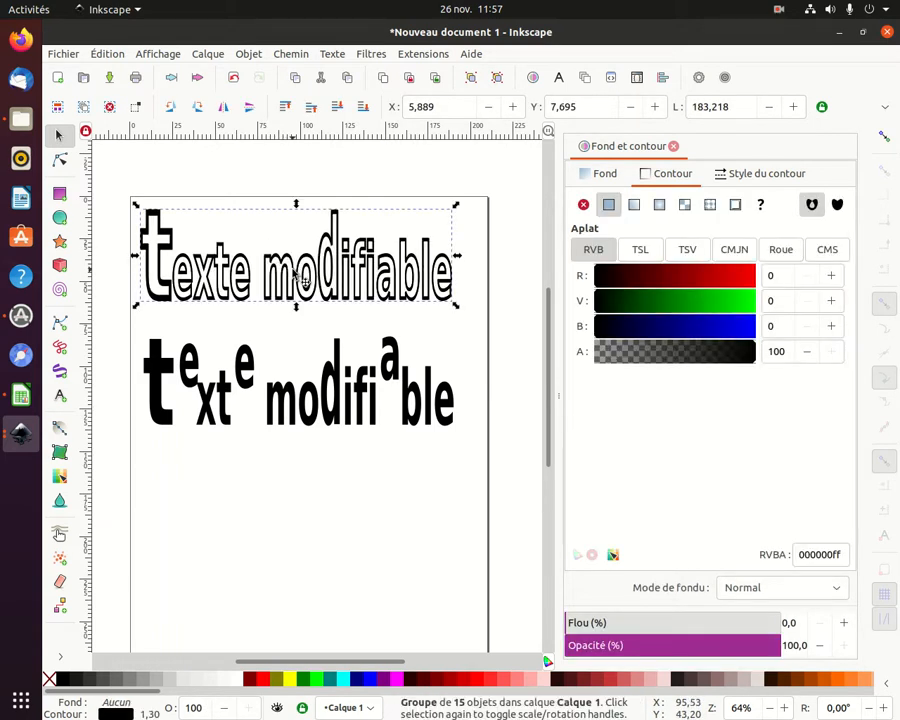
{"action": "left_click_drag", "start_coordinate": [299, 279], "coordinate": [310, 533]}
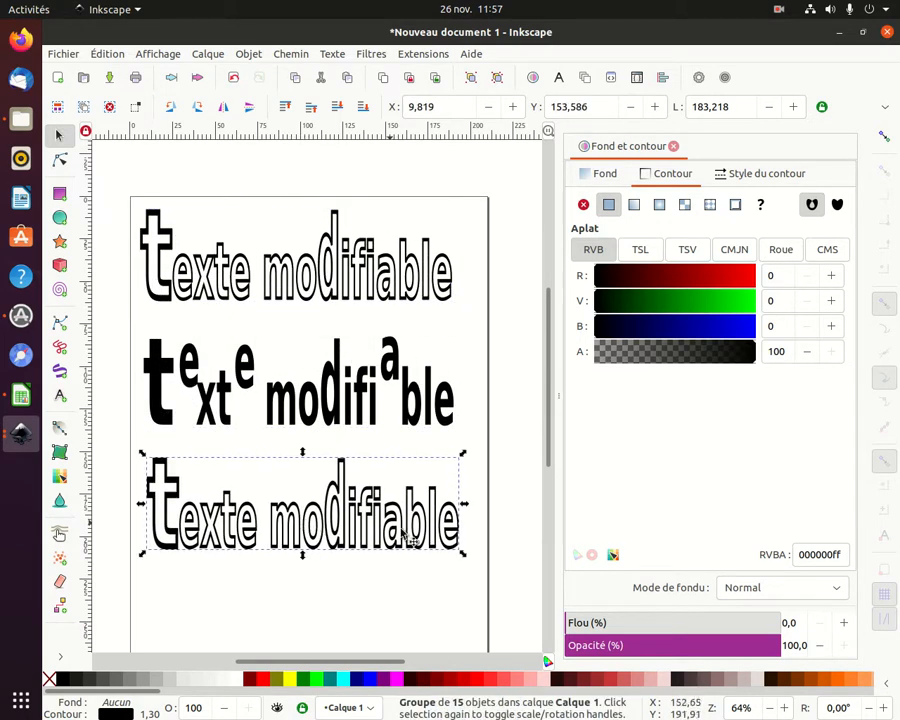
{"action": "left_click", "coordinate": [675, 147]}
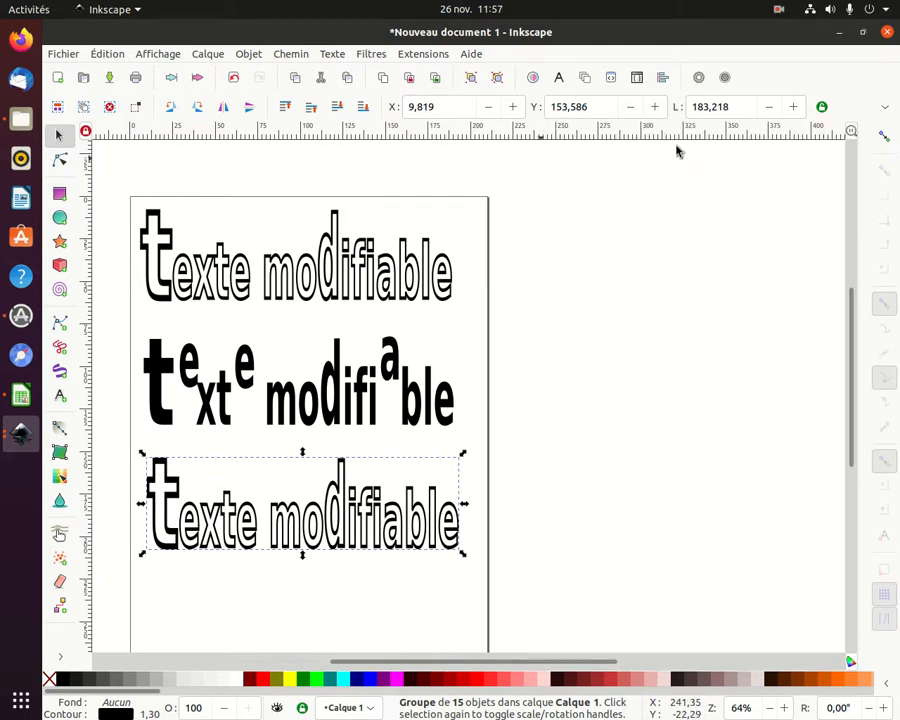
- Add the Perspective et enveloppe path effect to the bottom lettering and lower its upper-right handle to about X 290.07, Y 58.17
{"action": "left_click", "coordinate": [365, 54]}
{"action": "mouse_move", "coordinate": [330, 56]}
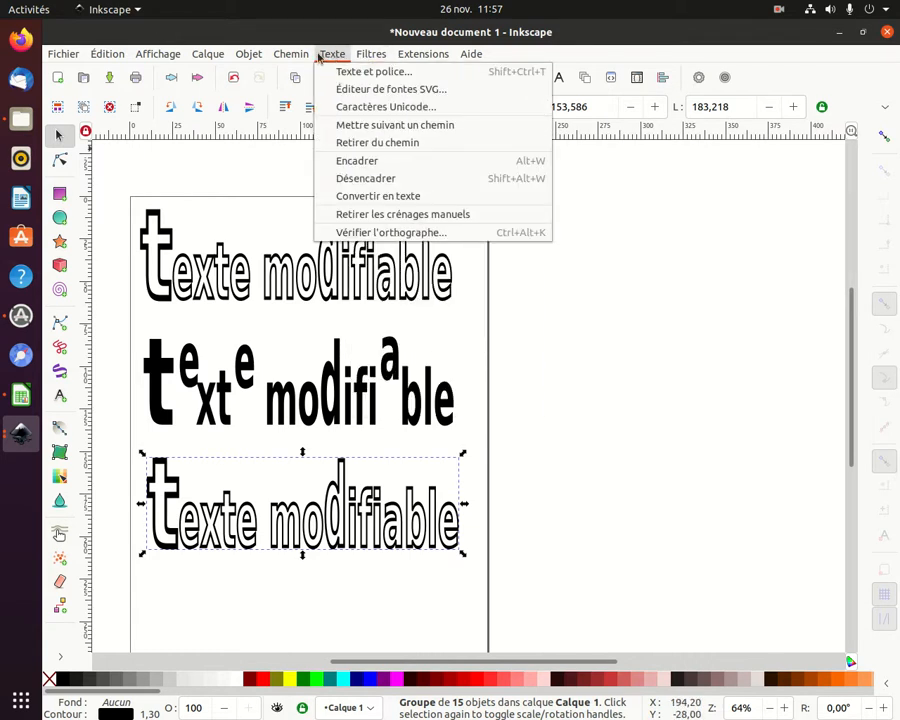
{"action": "mouse_move", "coordinate": [280, 57]}
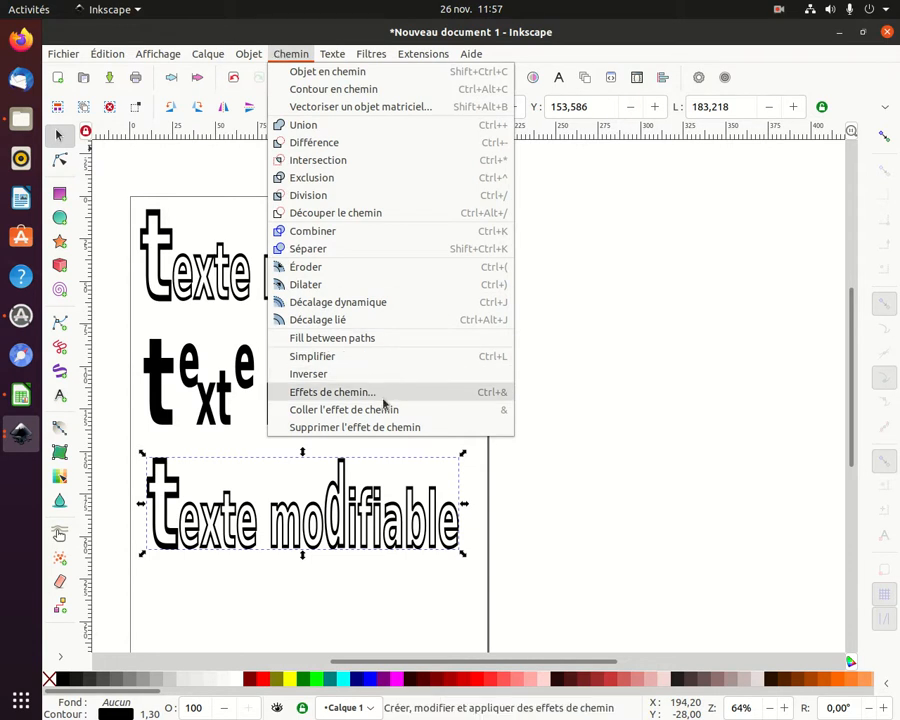
{"action": "left_click", "coordinate": [332, 392]}
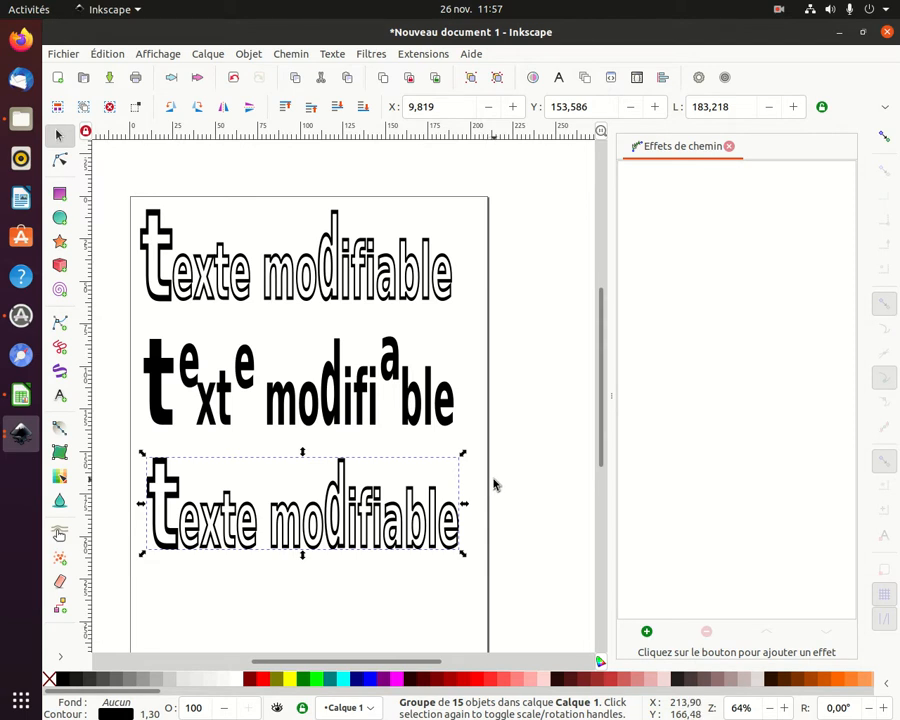
{"action": "left_click", "coordinate": [646, 632]}
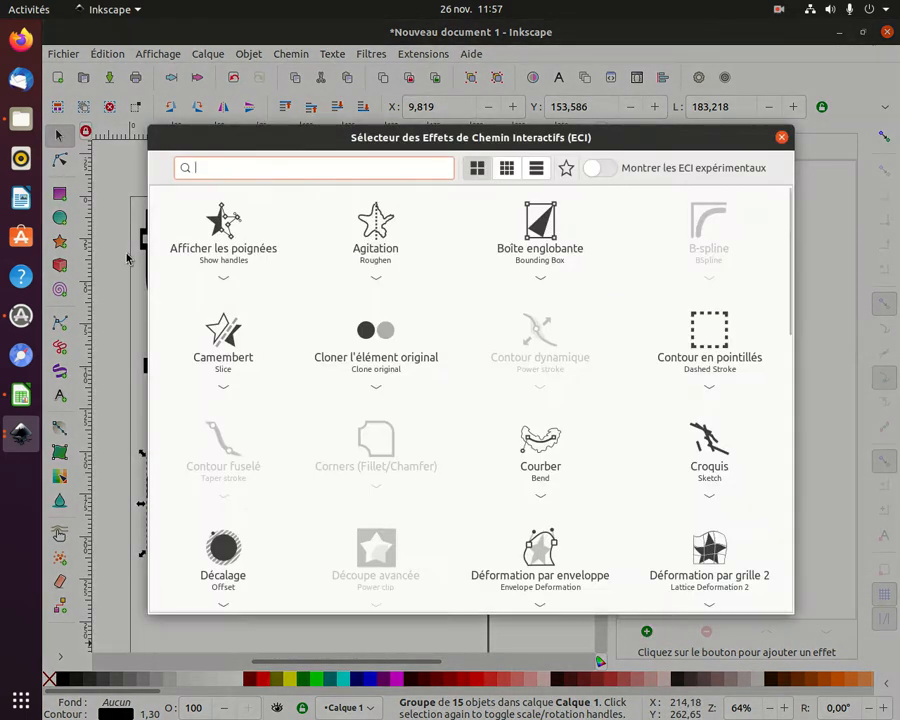
{"action": "scroll", "coordinate": [632, 489], "scroll_direction": "down", "scroll_amount": 1}
{"action": "scroll", "coordinate": [630, 489], "scroll_direction": "down", "scroll_amount": 5}
{"action": "scroll", "coordinate": [628, 489], "scroll_direction": "down", "scroll_amount": 2}
{"action": "left_click", "coordinate": [388, 490]}
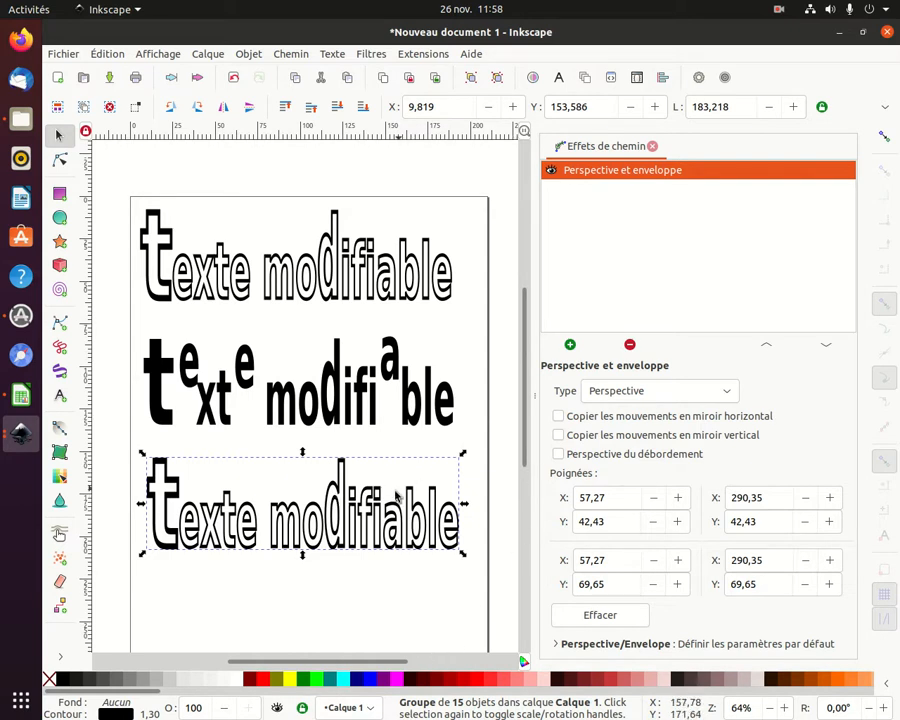
{"action": "left_click", "coordinate": [59, 160]}
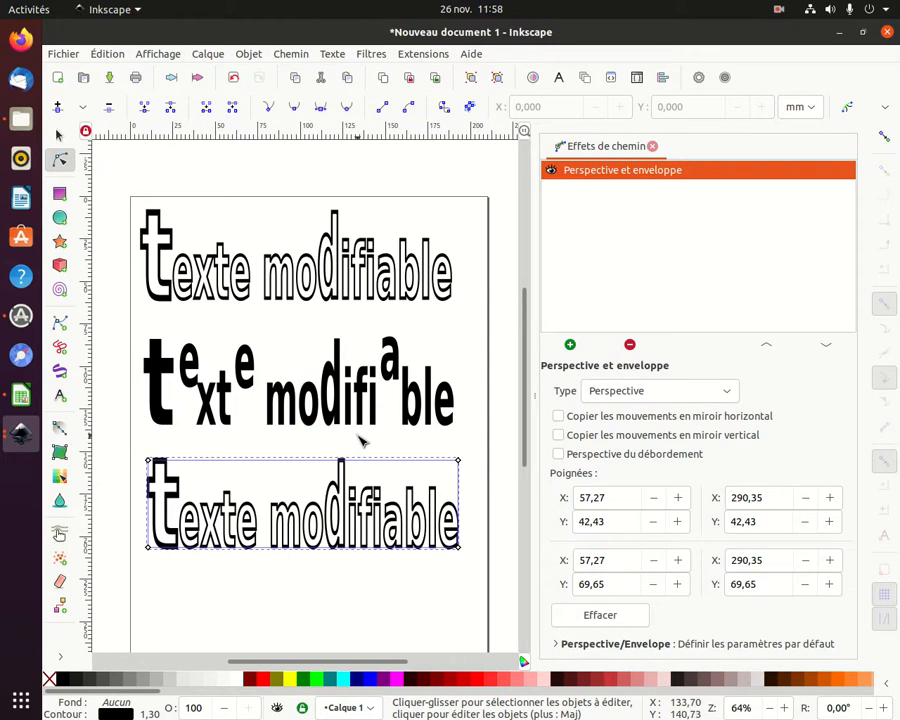
{"action": "left_click_drag", "start_coordinate": [458, 461], "coordinate": [462, 512]}
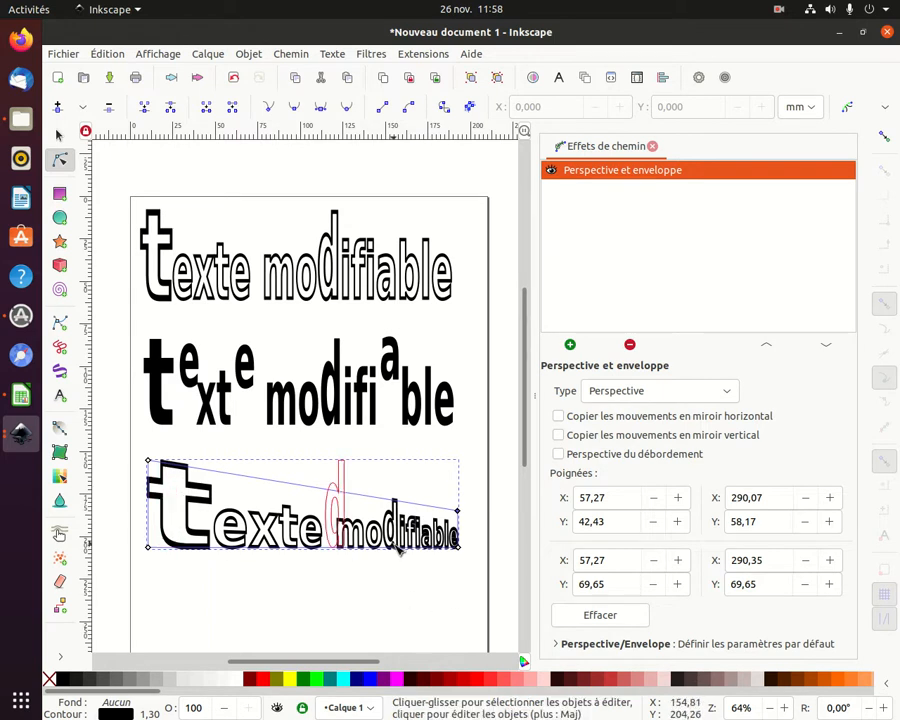
- Try the Déformation par enveloppe type on the bottom lettering and return the effect to Perspective
{"action": "left_click", "coordinate": [724, 390]}
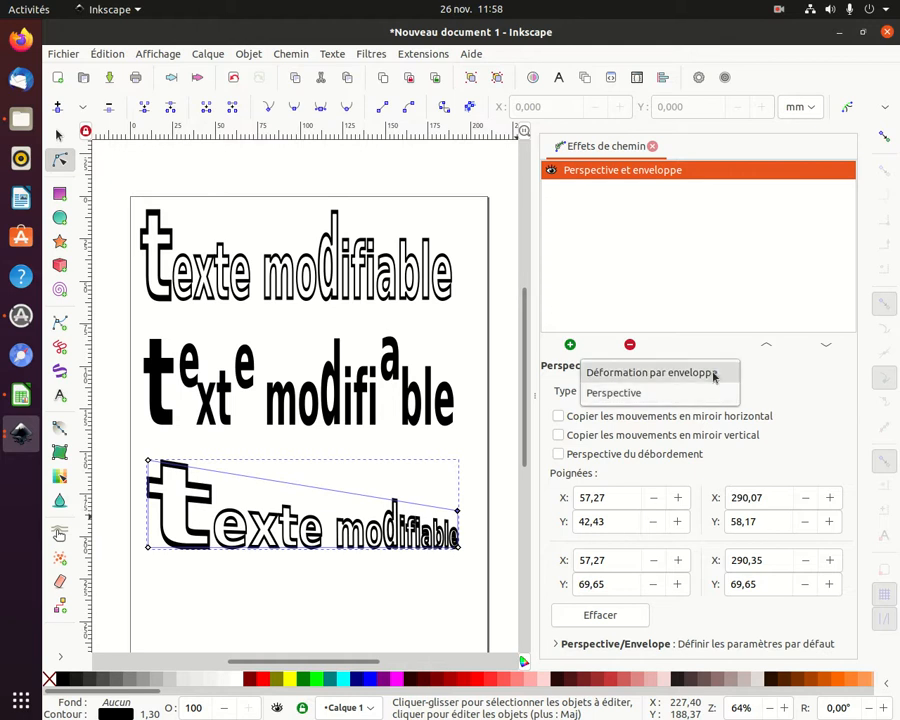
{"action": "left_click", "coordinate": [714, 374]}
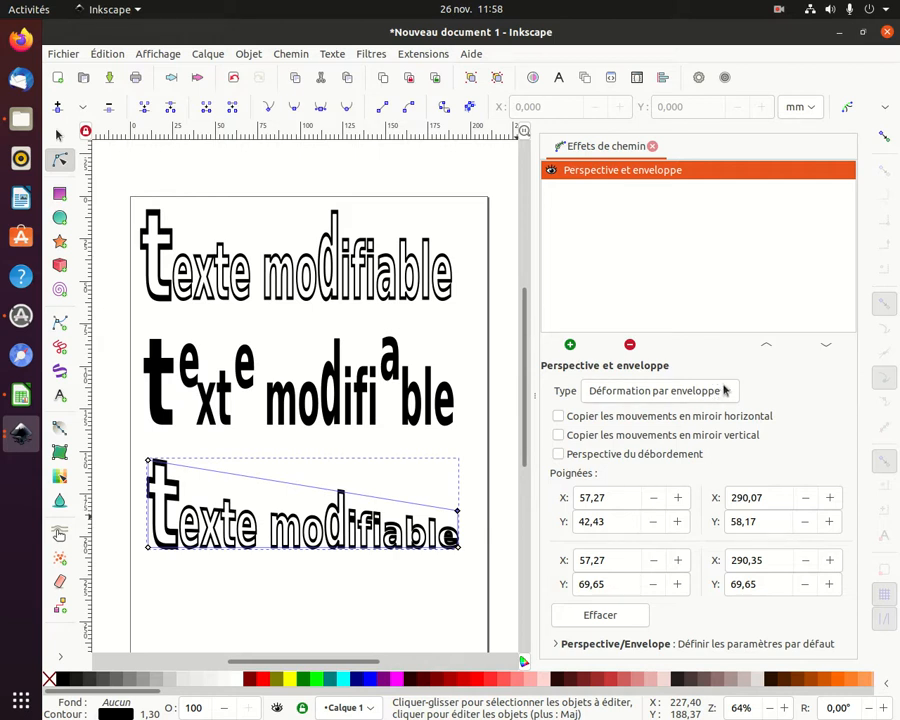
{"action": "left_click", "coordinate": [725, 393]}
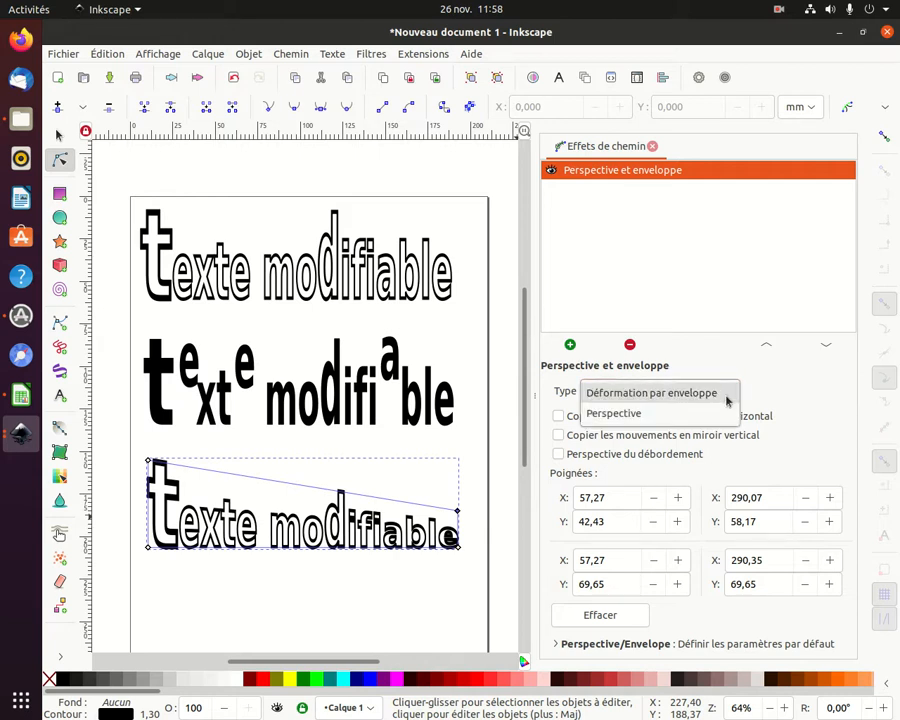
{"action": "left_click", "coordinate": [717, 411]}
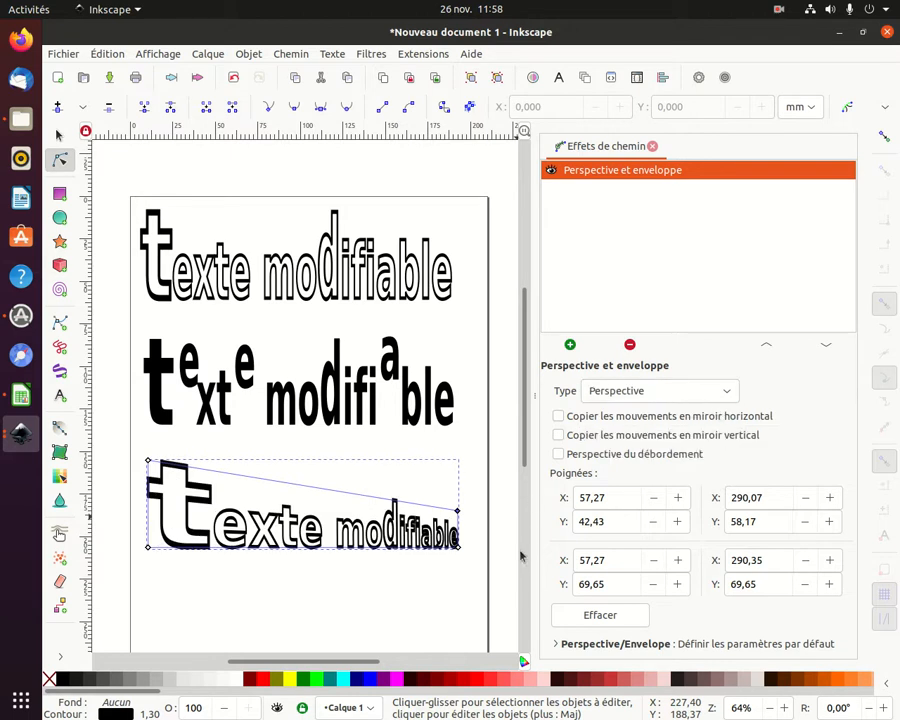
- Adjust the upper-left perspective handle of the bottom lettering to Y 43.63 and clear the selection
{"action": "left_click", "coordinate": [650, 522]}
{"action": "left_click", "coordinate": [650, 522]}
{"action": "left_click", "coordinate": [650, 522]}
{"action": "left_click", "coordinate": [650, 522]}
{"action": "left_click", "coordinate": [650, 522]}
{"action": "left_click", "coordinate": [650, 522]}
{"action": "left_click", "coordinate": [679, 522]}
{"action": "left_click", "coordinate": [679, 522]}
{"action": "left_click", "coordinate": [679, 522]}
{"action": "left_click", "coordinate": [679, 522]}
{"action": "left_click", "coordinate": [679, 522]}
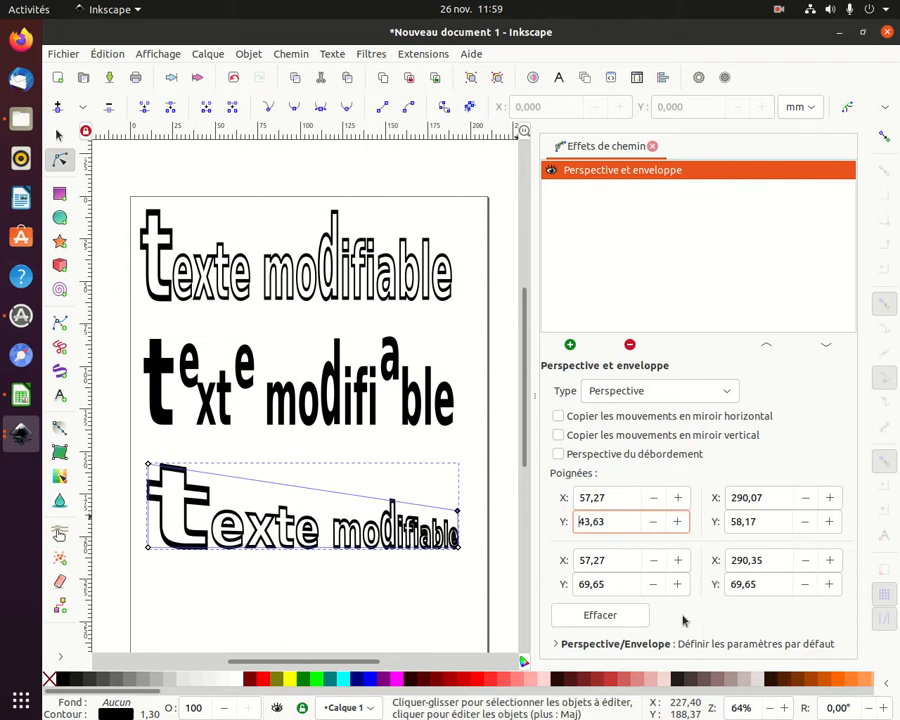
{"action": "left_click", "coordinate": [458, 622]}
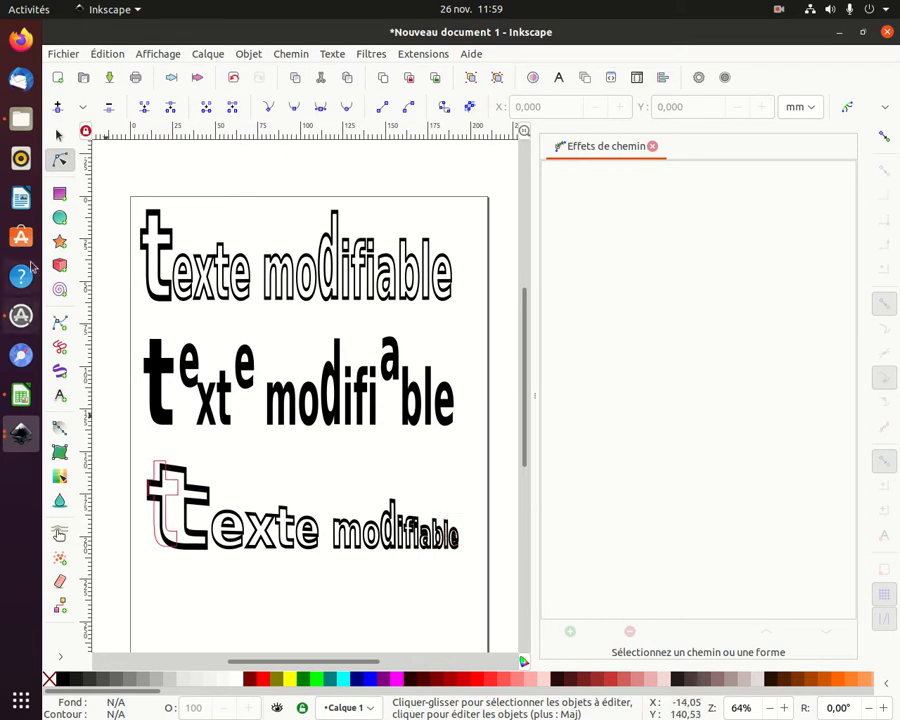
- Draw a black rectangle about 200 mm wide and 82.7 mm high covering the bottom lettering
{"action": "left_click", "coordinate": [59, 193]}
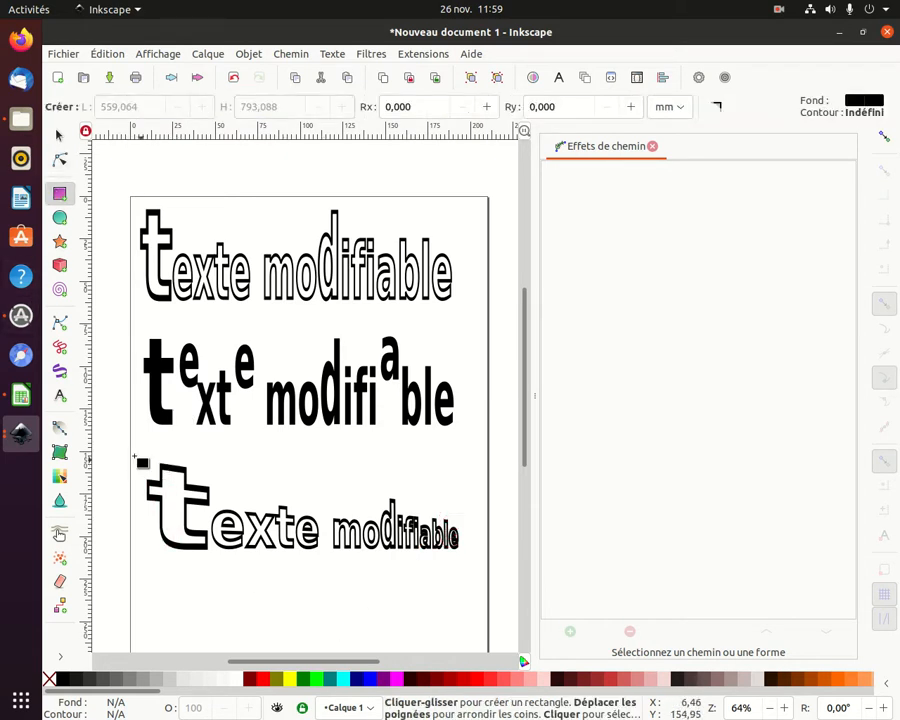
{"action": "left_click_drag", "start_coordinate": [138, 455], "coordinate": [478, 600]}
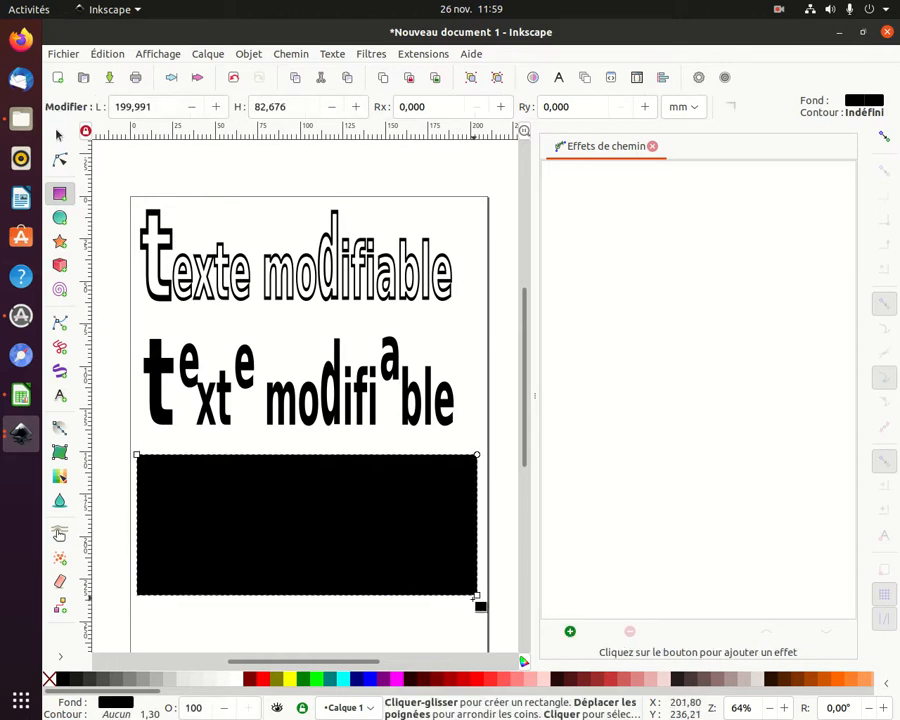
- Give the rectangle over the bottom lettering a flat black outline and remove its fill
{"action": "left_click", "coordinate": [289, 55]}
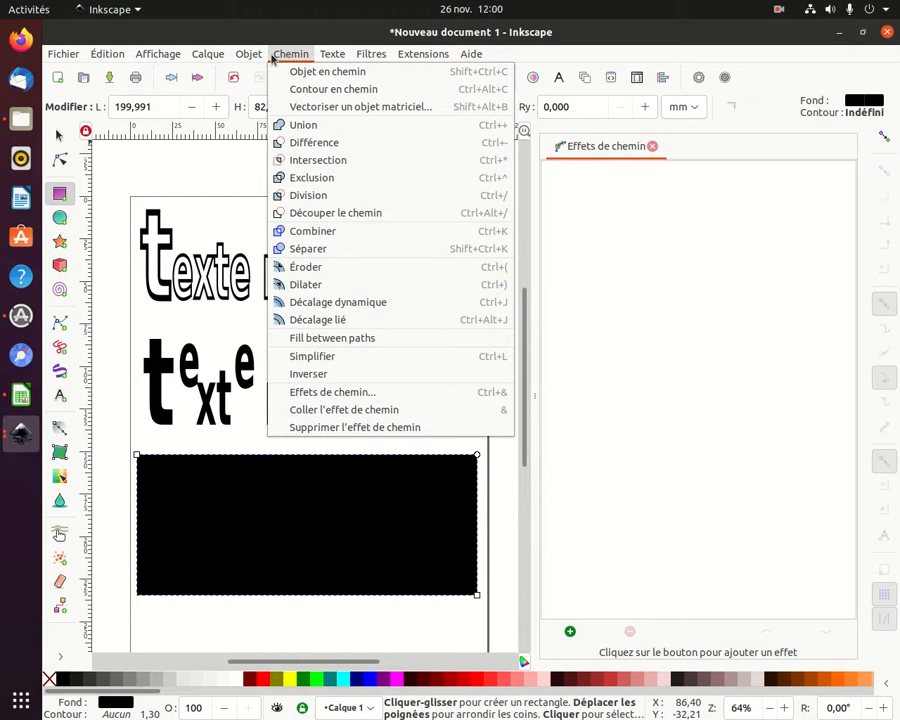
{"action": "mouse_move", "coordinate": [247, 55]}
{"action": "left_click", "coordinate": [294, 90]}
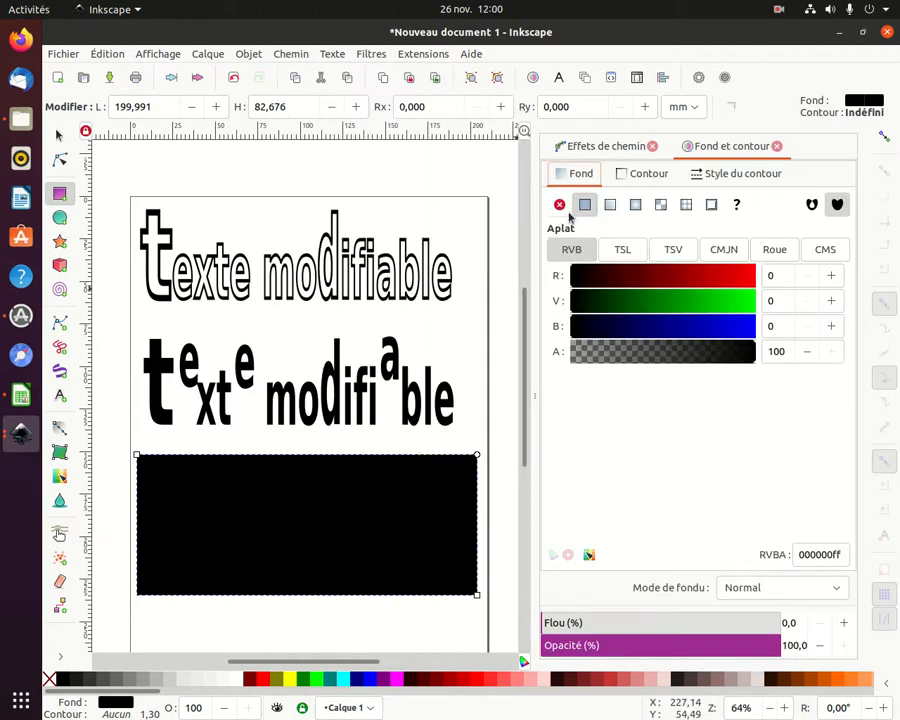
{"action": "left_click", "coordinate": [647, 175]}
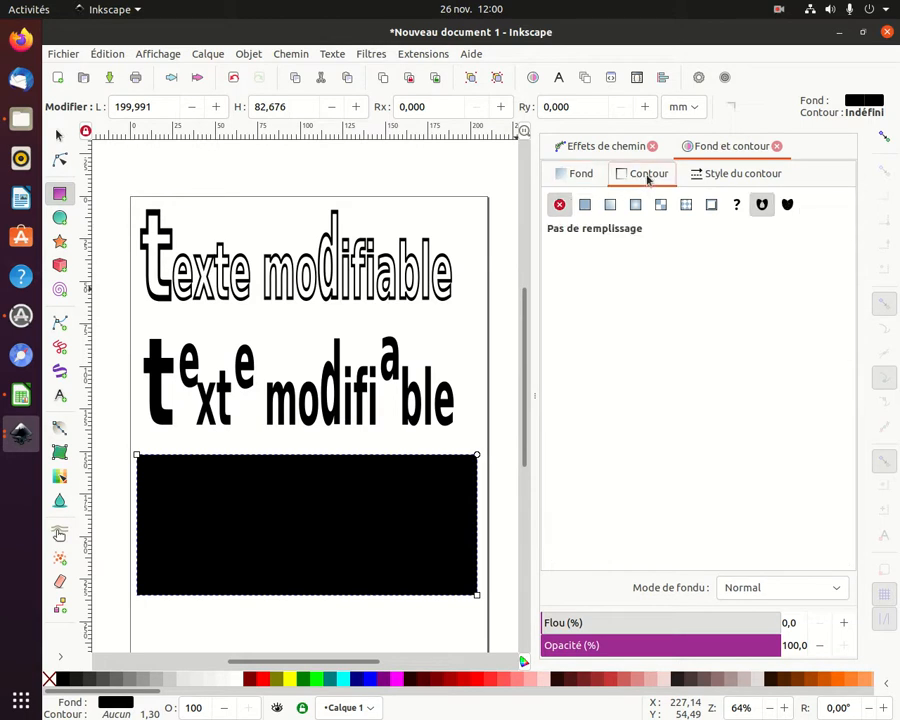
{"action": "left_click", "coordinate": [585, 205]}
{"action": "left_click", "coordinate": [580, 176]}
{"action": "left_click", "coordinate": [559, 204]}
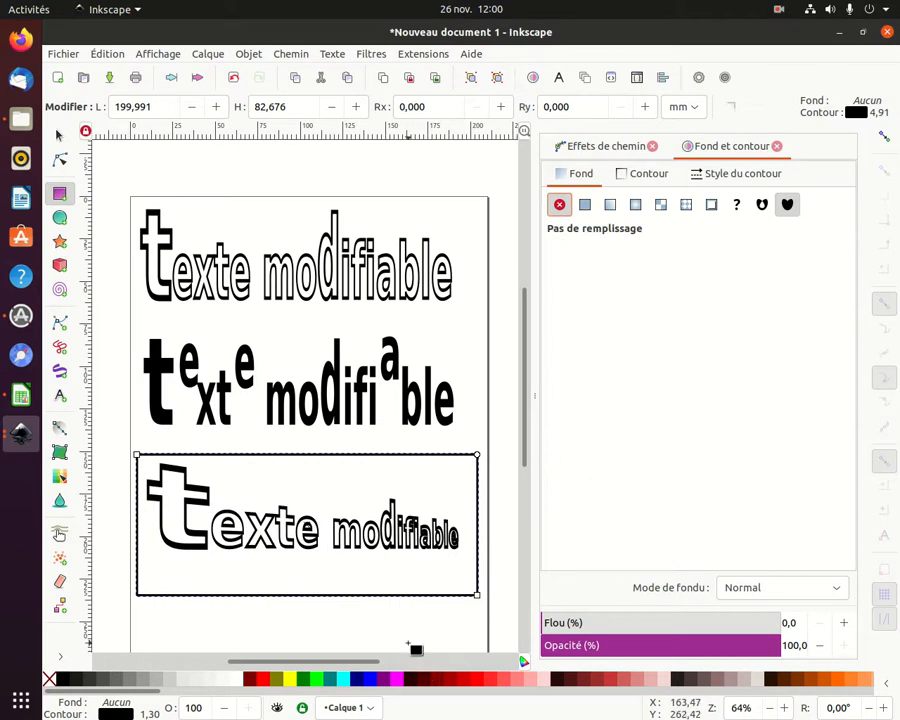
- Try a red fill on the rectangle, remove it, and color the outline red (R 255, V 0, B 0) instead, clearing the selection
{"action": "left_click", "coordinate": [264, 680]}
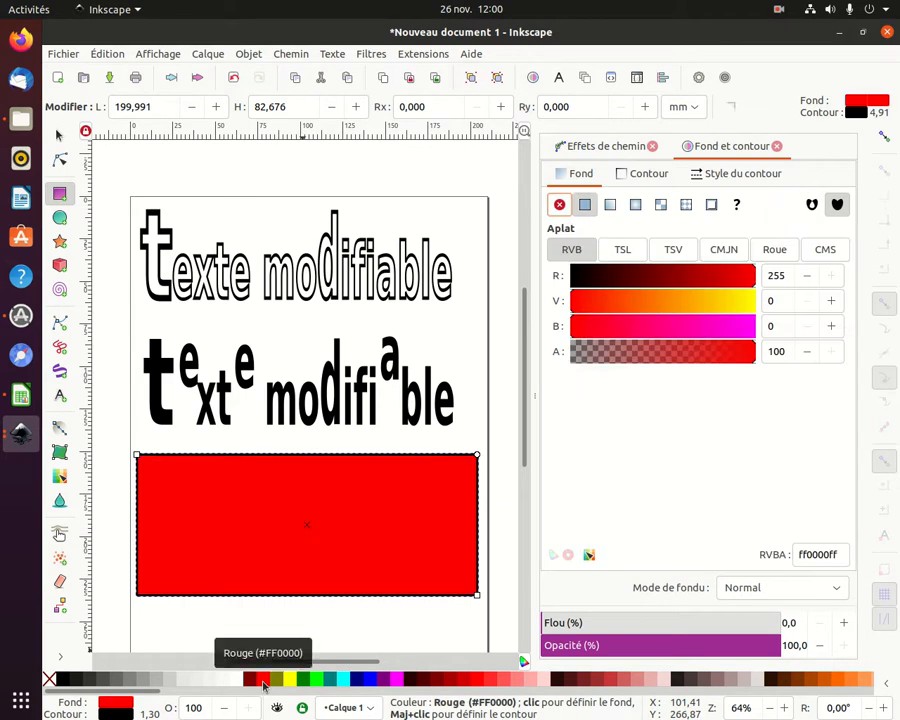
{"action": "left_click", "coordinate": [560, 205]}
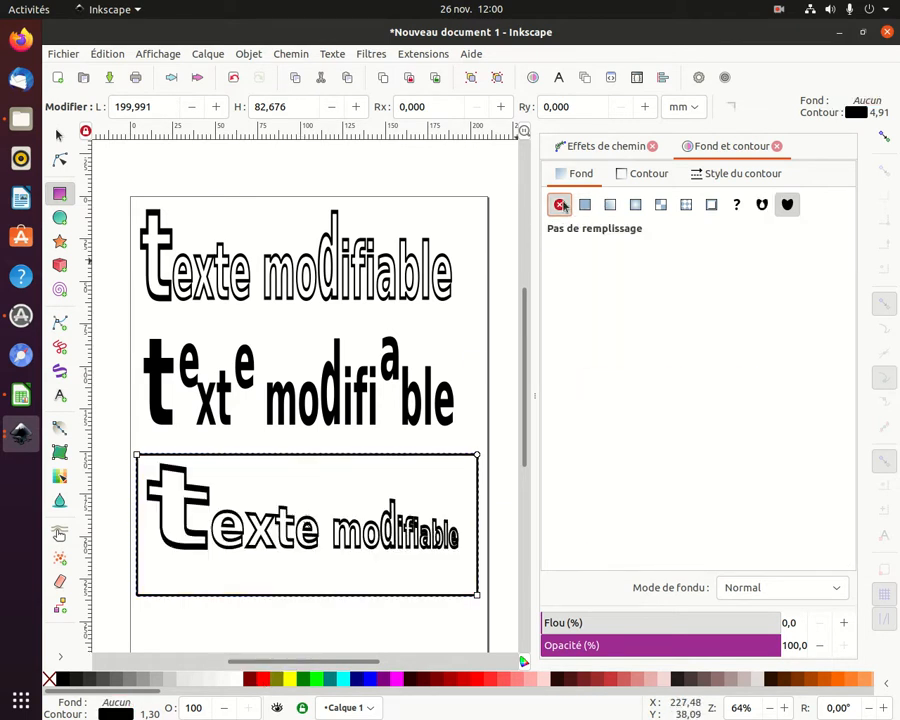
{"action": "left_click", "coordinate": [645, 174]}
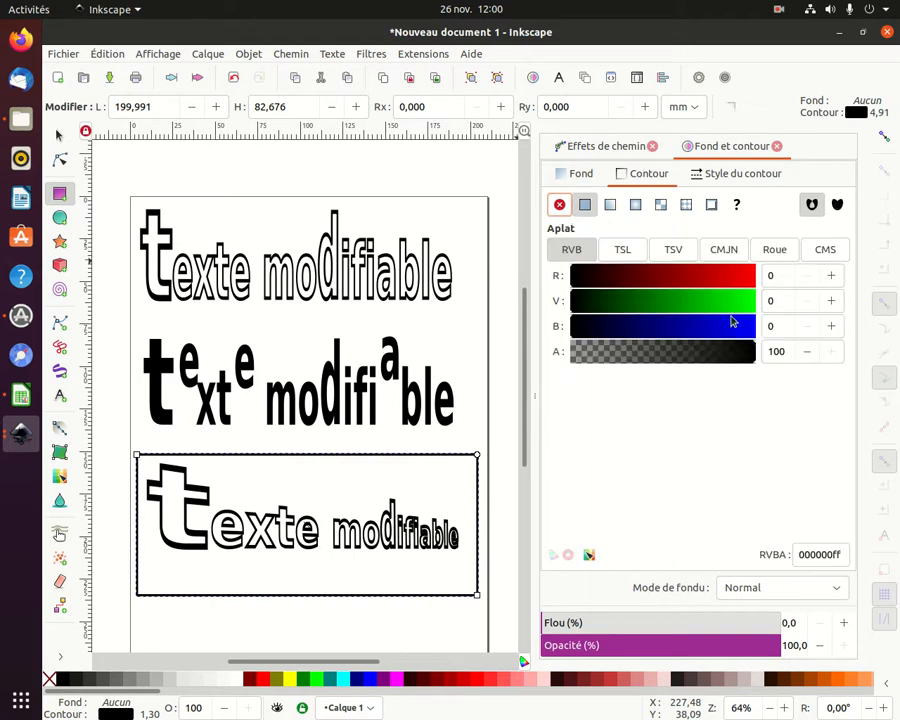
{"action": "left_click", "coordinate": [742, 277]}
{"action": "left_click_drag", "start_coordinate": [742, 287], "coordinate": [757, 287]}
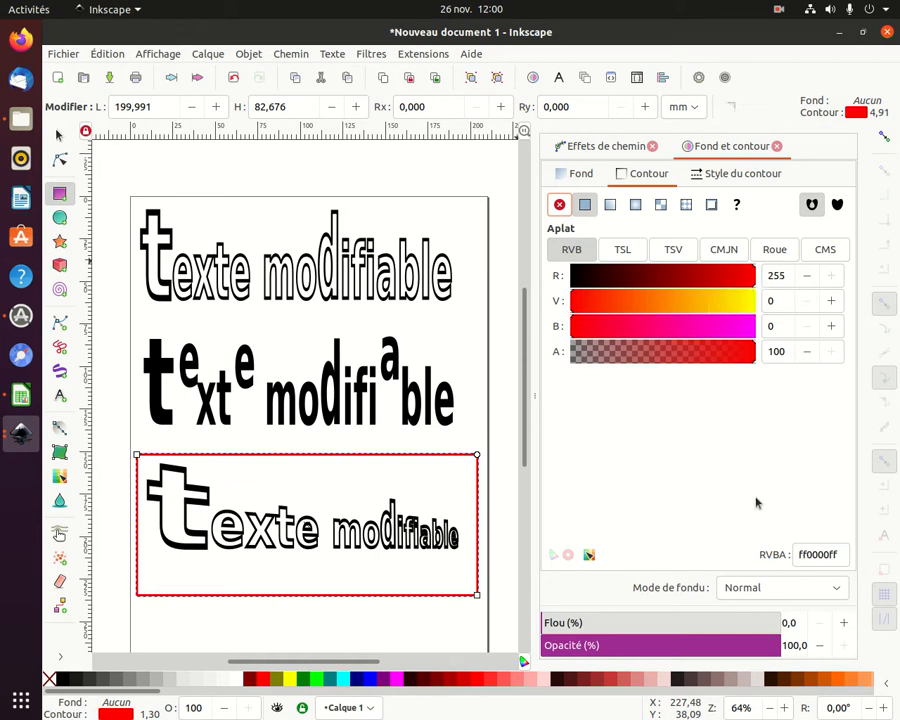
{"action": "left_click", "coordinate": [416, 636]}
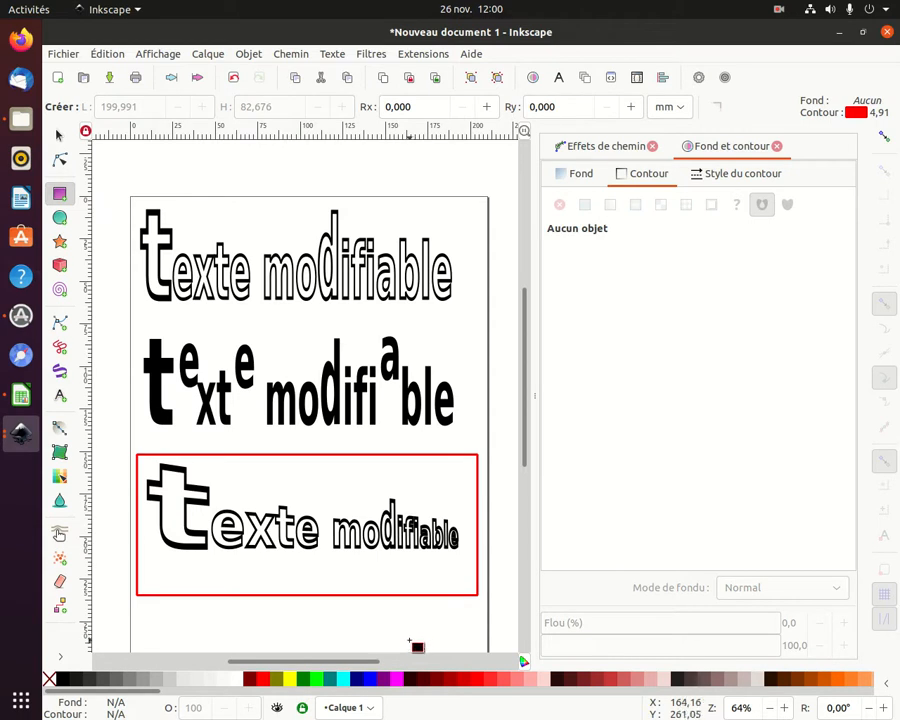